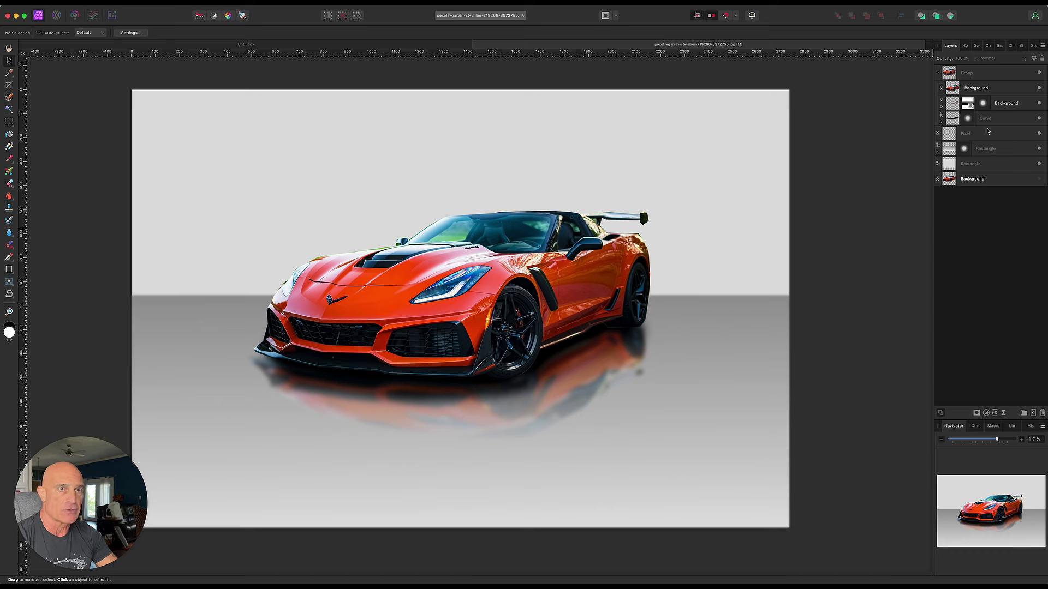
Delete the car and reflection group and the Pixel layer beneath it, then clear the selection.
{"action": "left_click", "coordinate": [993, 75]}
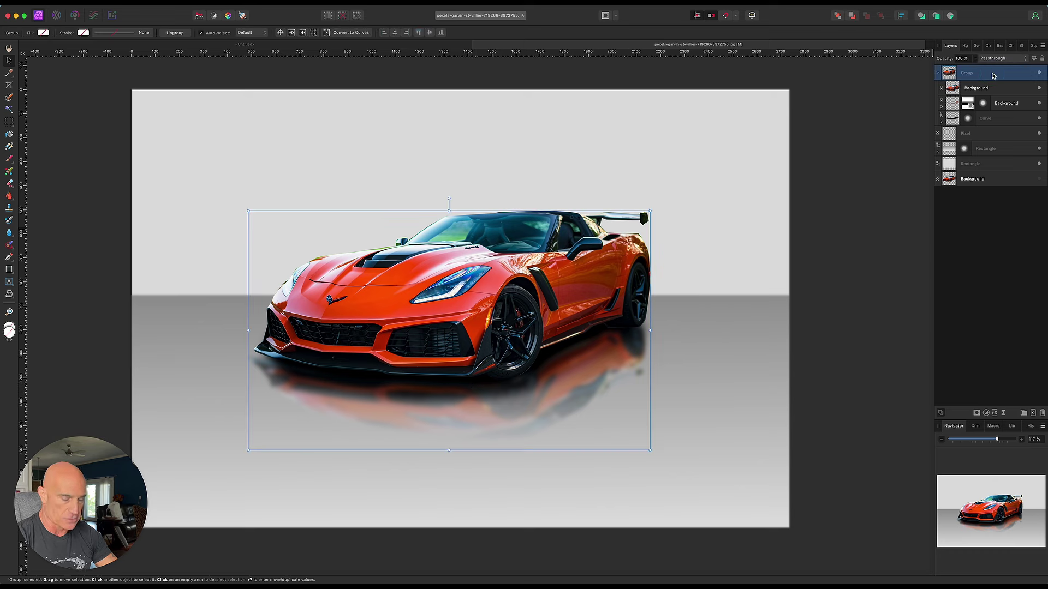
{"action": "key", "text": "Delete"}
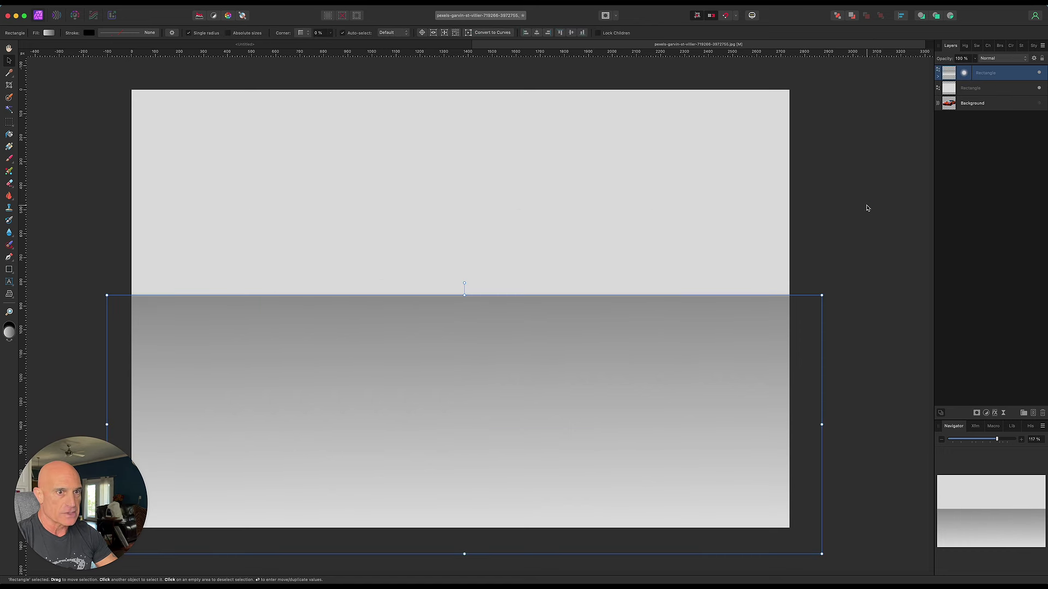
{"action": "left_click", "coordinate": [867, 208]}
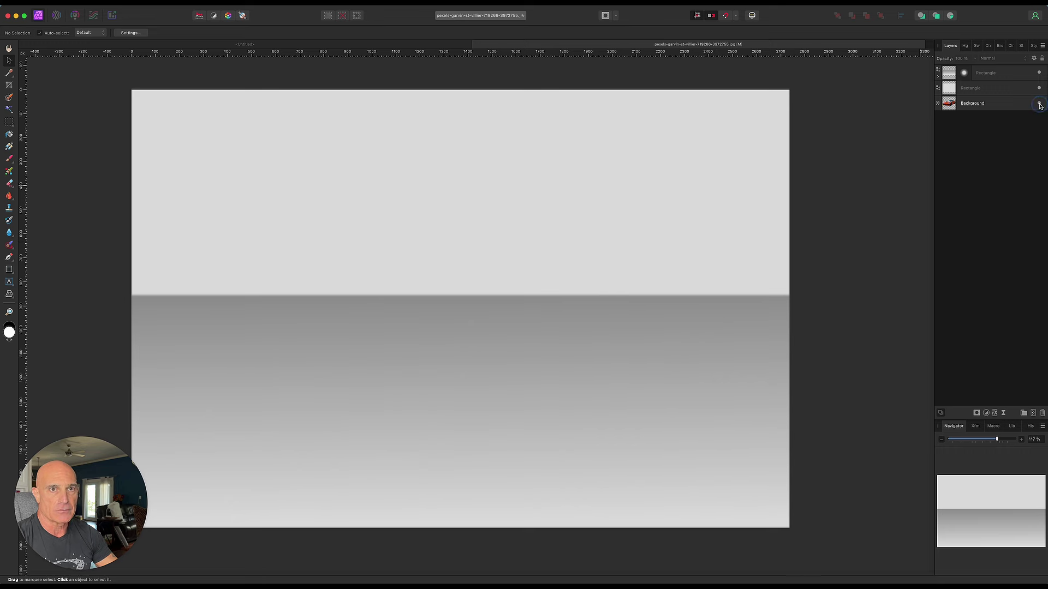
Show the Background car layer, place it at the top of the layer stack, and shift the car slightly upward on the canvas.
{"action": "left_click", "coordinate": [997, 107]}
{"action": "left_click_drag", "start_coordinate": [997, 107], "coordinate": [1003, 70]}
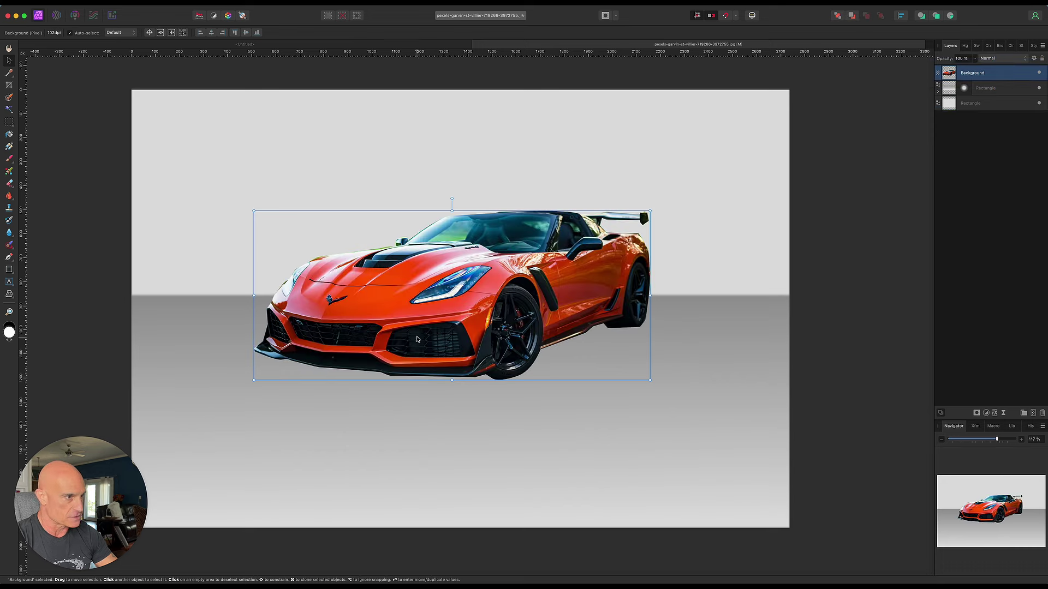
{"action": "left_click_drag", "start_coordinate": [441, 329], "coordinate": [437, 307]}
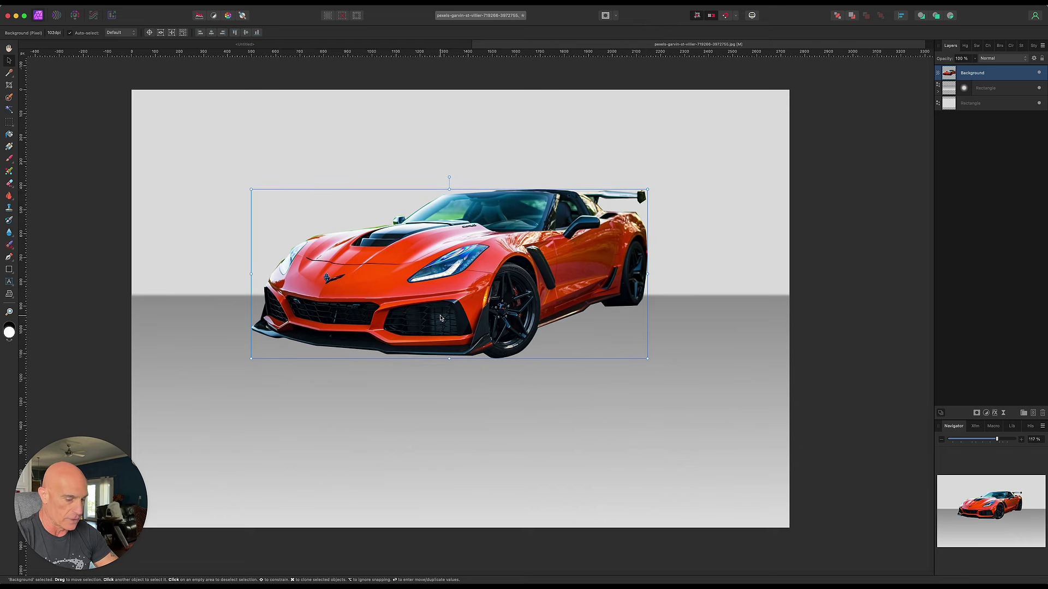
Duplicate the car layer, flip the copy vertically, and place it beneath the original car in the layer stack.
{"action": "key", "text": "super+j"}
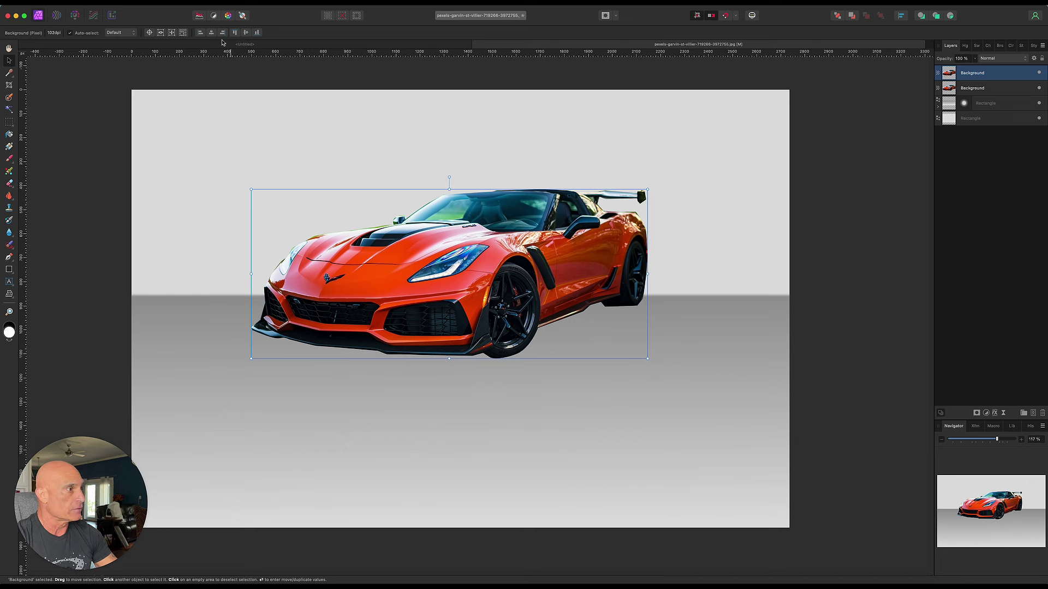
{"action": "left_click", "coordinate": [221, 194]}
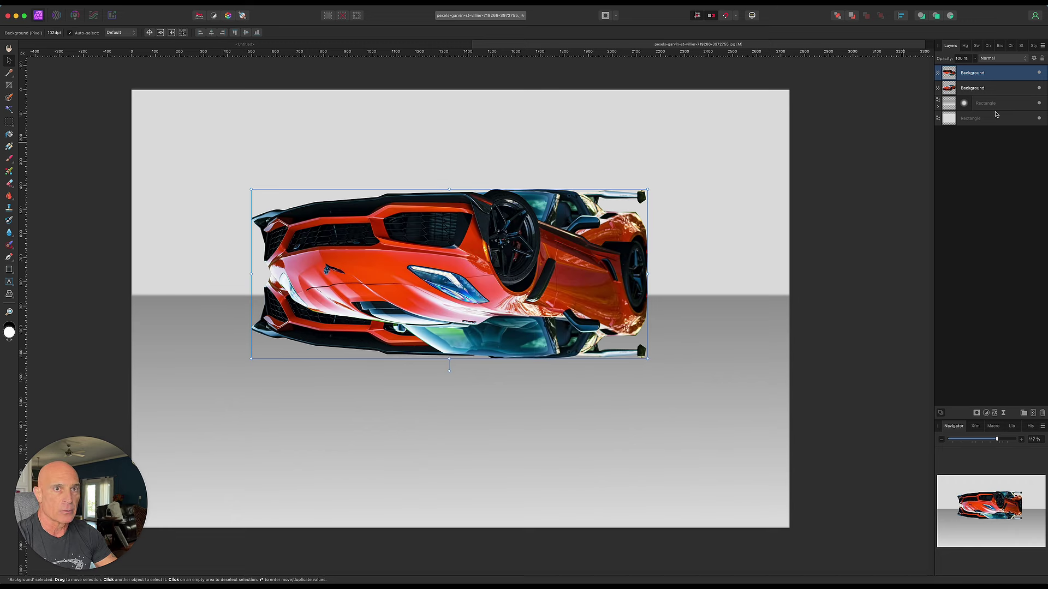
{"action": "left_click_drag", "start_coordinate": [993, 80], "coordinate": [993, 94]}
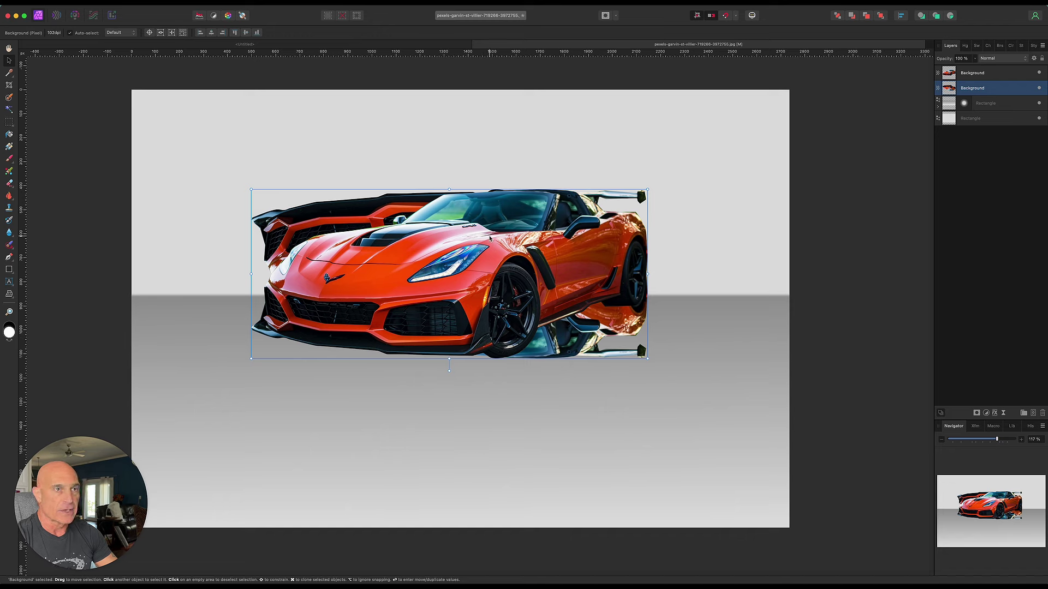
Position the flipped copy unrotated below the car and raise the original so the two front wheels nearly meet.
{"action": "left_click_drag", "start_coordinate": [346, 219], "coordinate": [370, 339]}
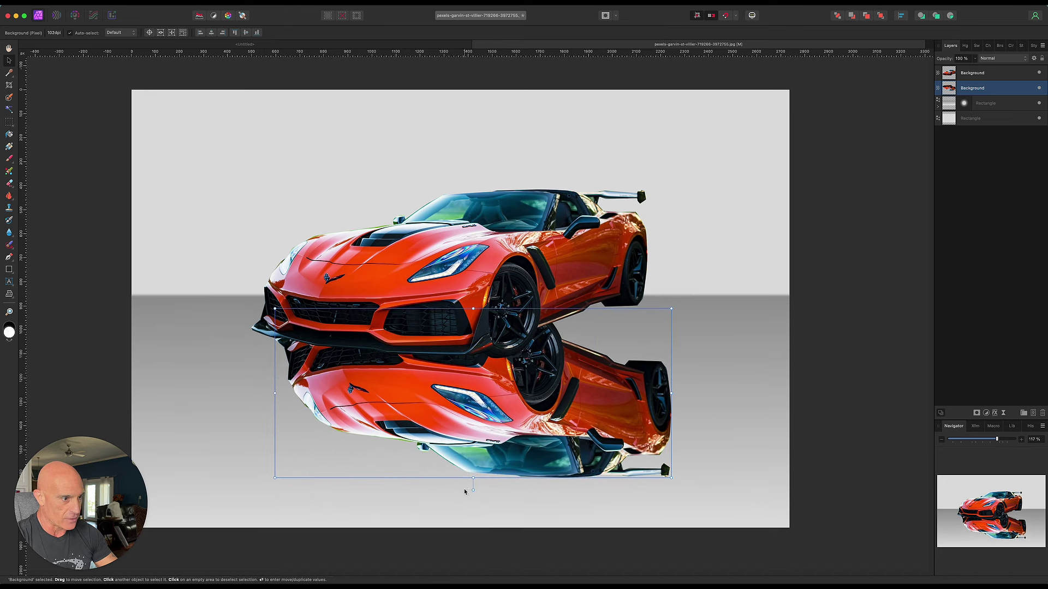
{"action": "mouse_move", "coordinate": [472, 490]}
{"action": "left_mouse_down"}
{"action": "mouse_move", "coordinate": [502, 483]}
{"action": "mouse_move", "coordinate": [461, 484]}
{"action": "mouse_move", "coordinate": [473, 486]}
{"action": "left_mouse_up"}
{"action": "left_click_drag", "start_coordinate": [451, 427], "coordinate": [465, 414]}
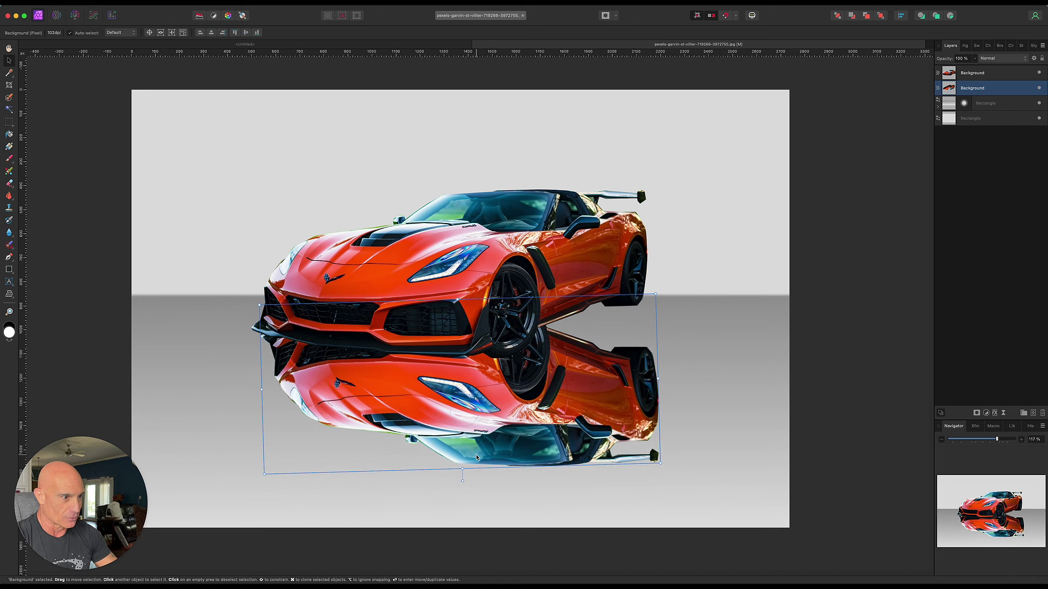
{"action": "left_click_drag", "start_coordinate": [463, 482], "coordinate": [456, 482]}
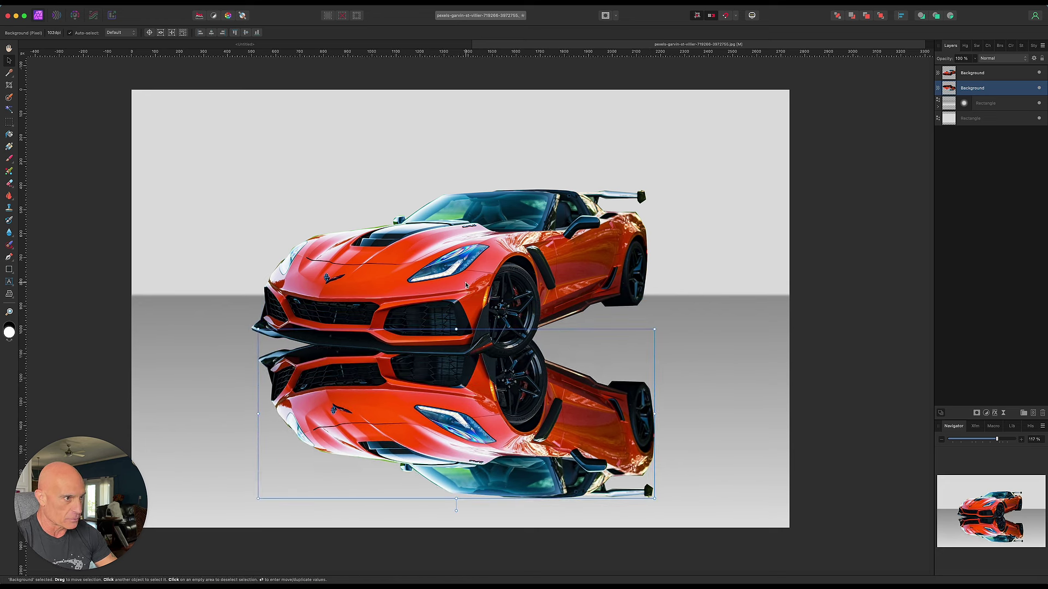
{"action": "left_click_drag", "start_coordinate": [468, 286], "coordinate": [470, 239]}
{"action": "left_click_drag", "start_coordinate": [472, 420], "coordinate": [474, 404]}
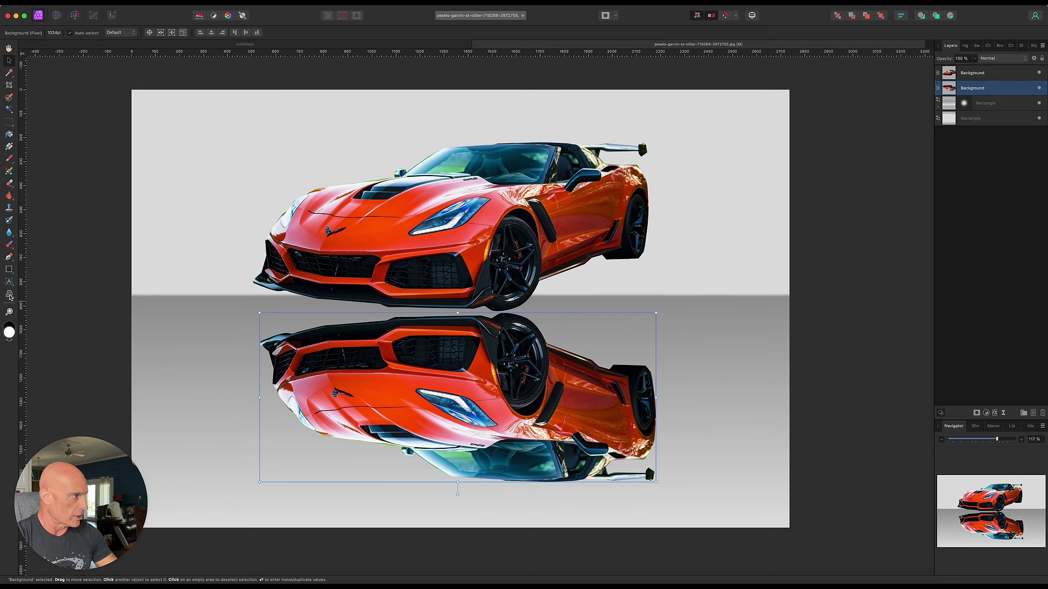
{"action": "left_click", "coordinate": [9, 294]}
{"action": "left_click", "coordinate": [47, 307]}
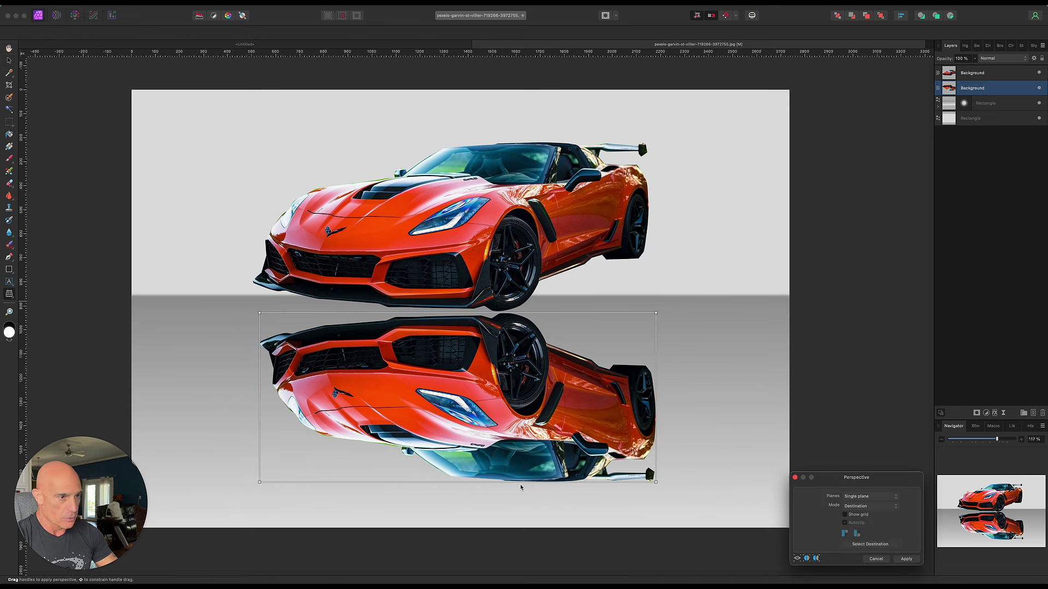
{"action": "left_click_drag", "start_coordinate": [655, 313], "coordinate": [668, 374]}
{"action": "left_click_drag", "start_coordinate": [655, 483], "coordinate": [676, 455]}
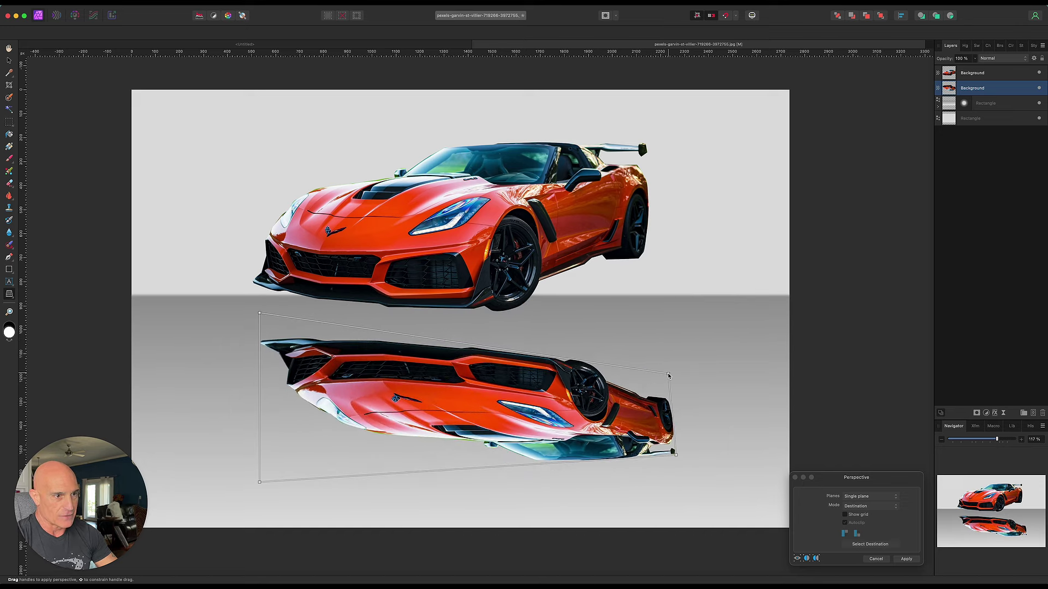
{"action": "left_click_drag", "start_coordinate": [667, 373], "coordinate": [644, 293]}
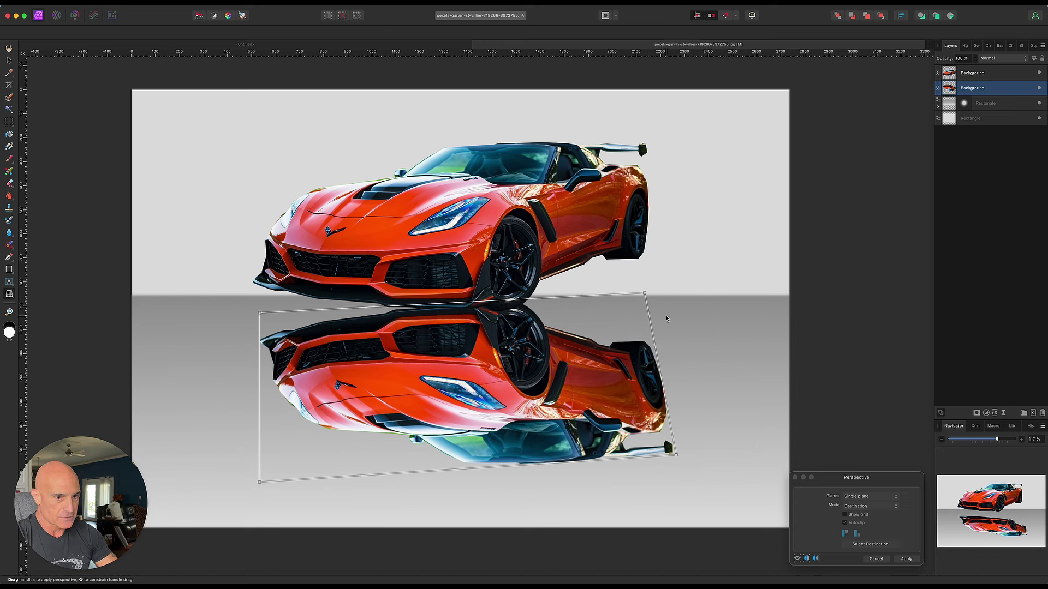
{"action": "left_click", "coordinate": [873, 559]}
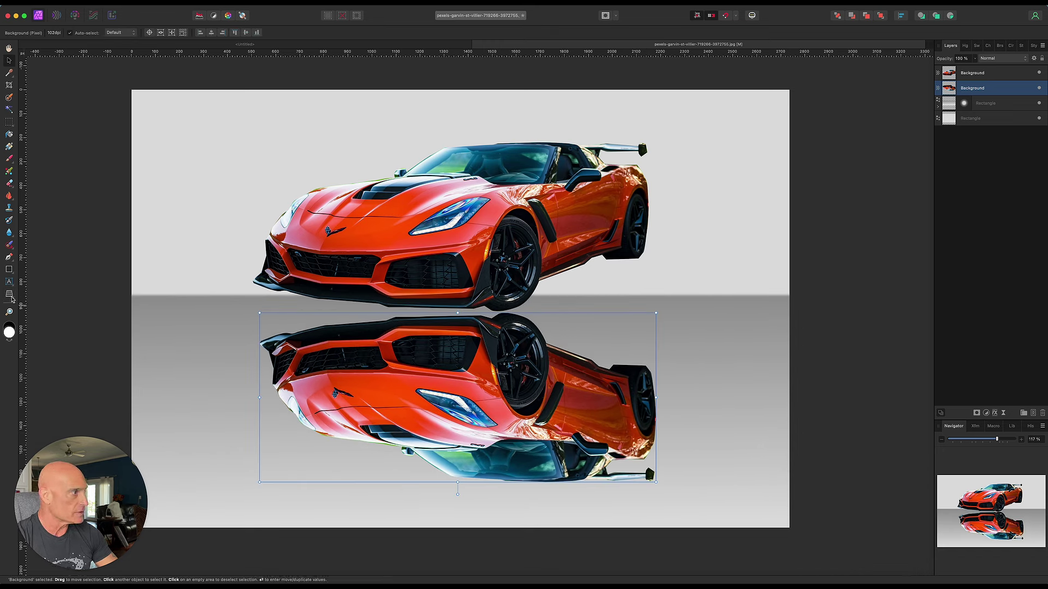
Start a dual plane Perspective transform on the flipped copy and raise its outer corners on both sides toward the car.
{"action": "left_click", "coordinate": [10, 295]}
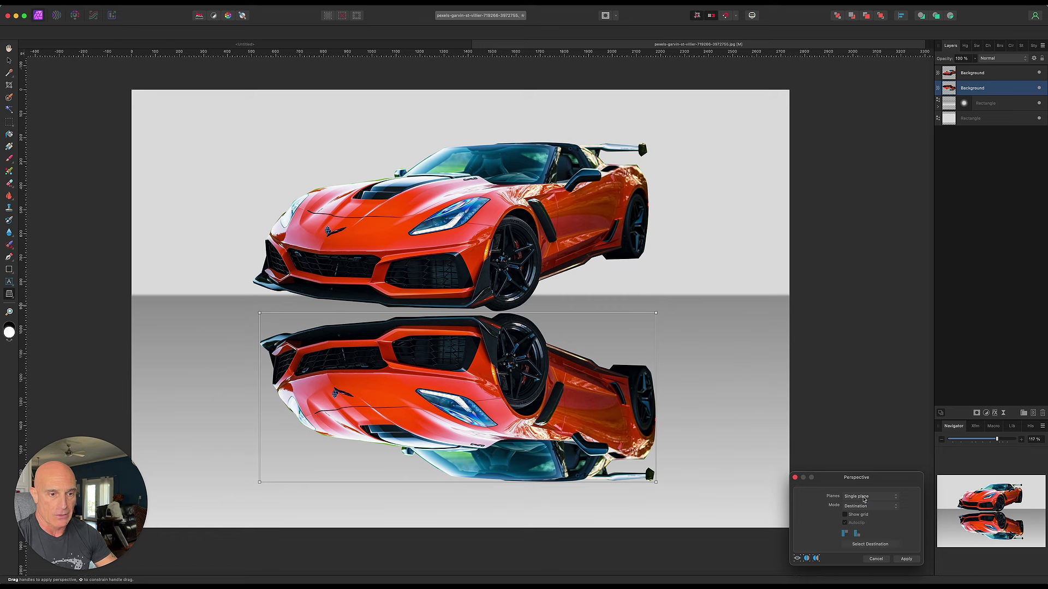
{"action": "left_click", "coordinate": [858, 508]}
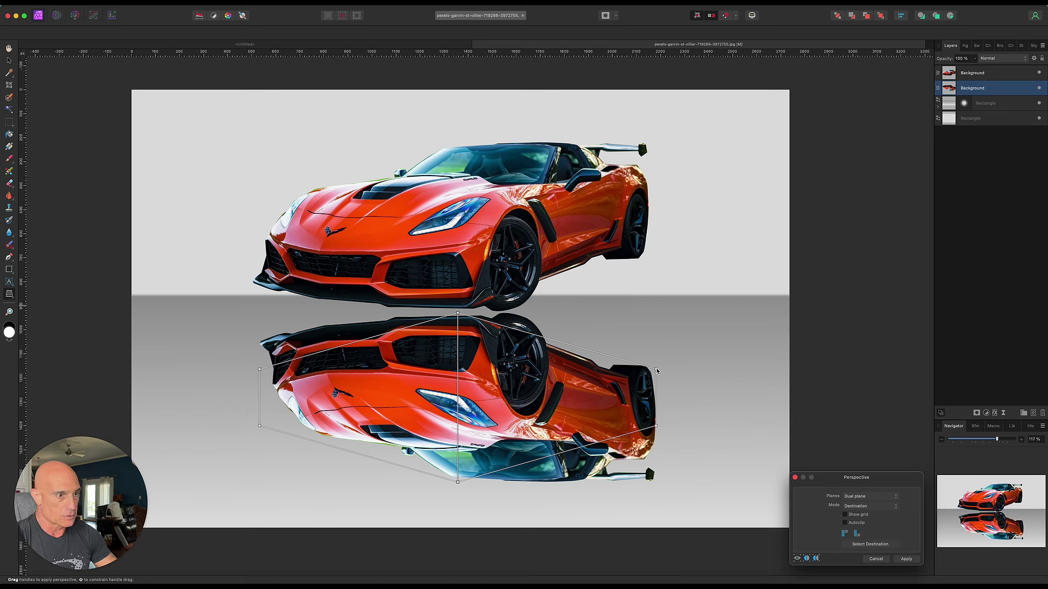
{"action": "left_click_drag", "start_coordinate": [656, 370], "coordinate": [654, 289]}
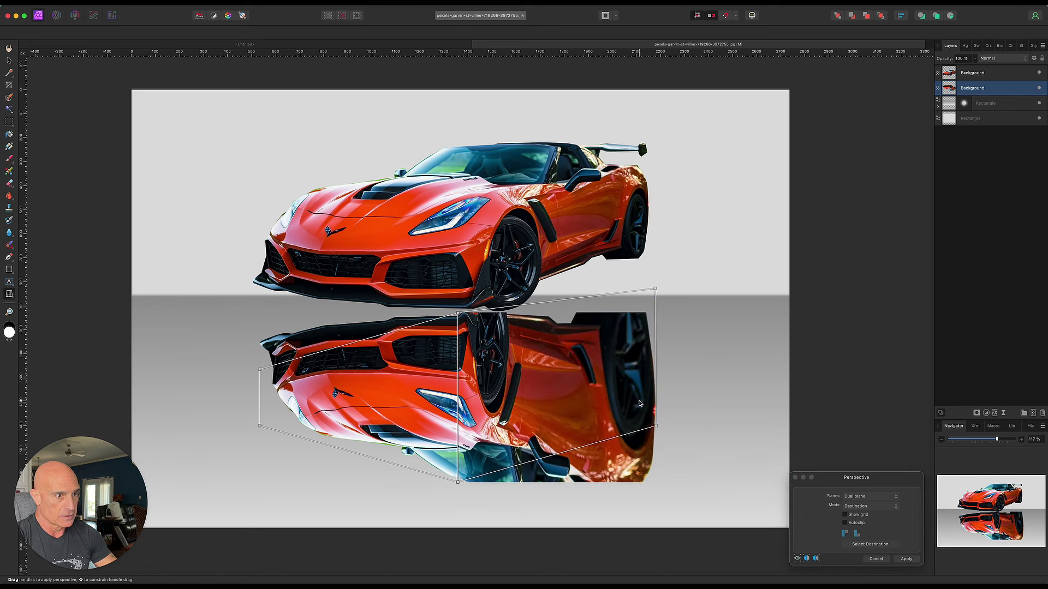
{"action": "left_click_drag", "start_coordinate": [655, 426], "coordinate": [654, 342]}
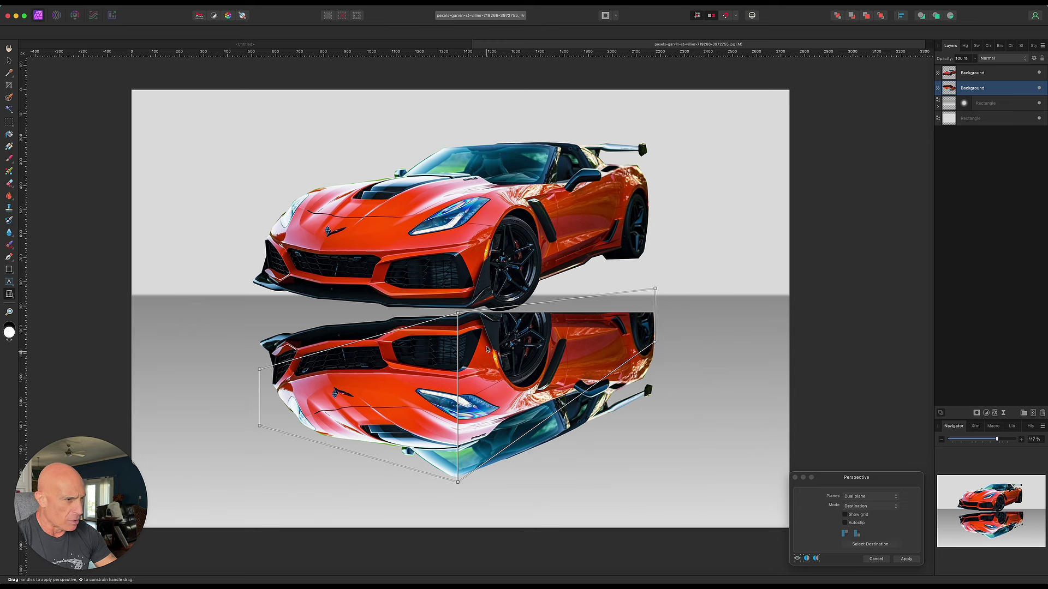
{"action": "mouse_move", "coordinate": [458, 314]}
{"action": "left_mouse_down"}
{"action": "mouse_move", "coordinate": [464, 322]}
{"action": "mouse_move", "coordinate": [465, 313]}
{"action": "left_mouse_up"}
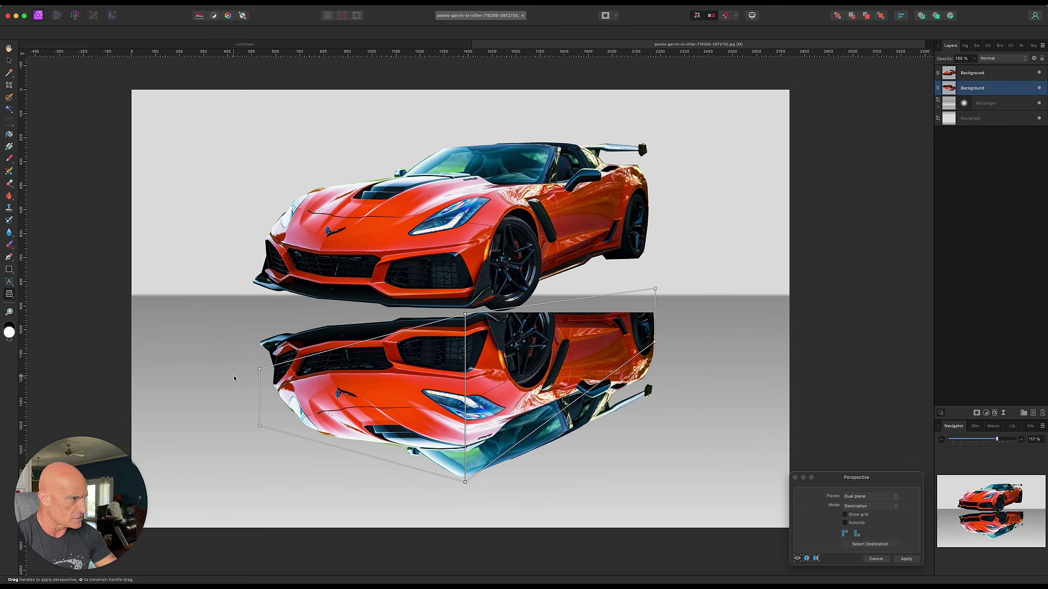
{"action": "left_click_drag", "start_coordinate": [259, 369], "coordinate": [255, 310]}
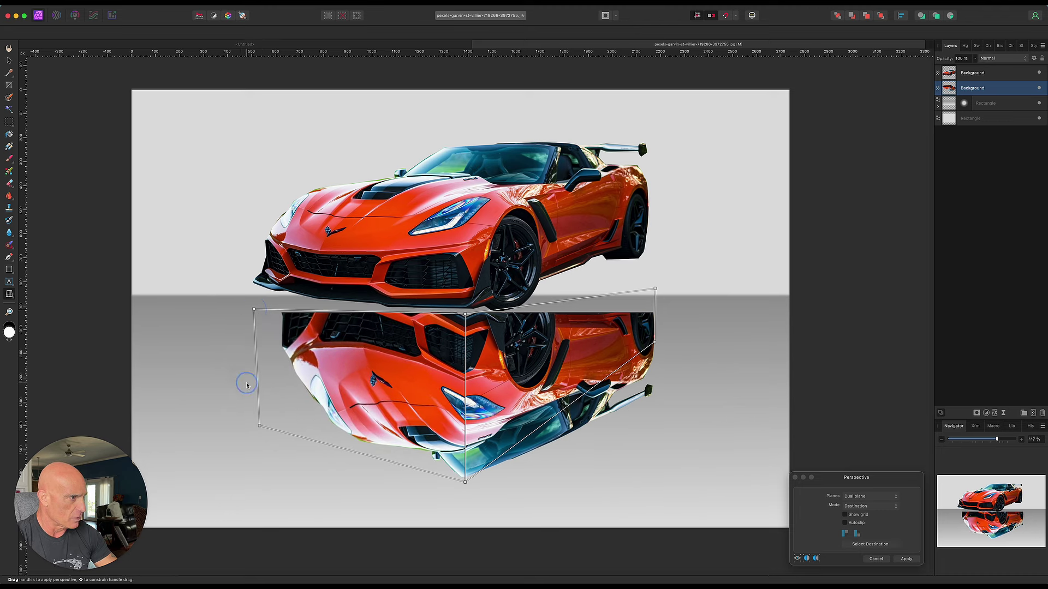
{"action": "left_click_drag", "start_coordinate": [260, 428], "coordinate": [256, 360]}
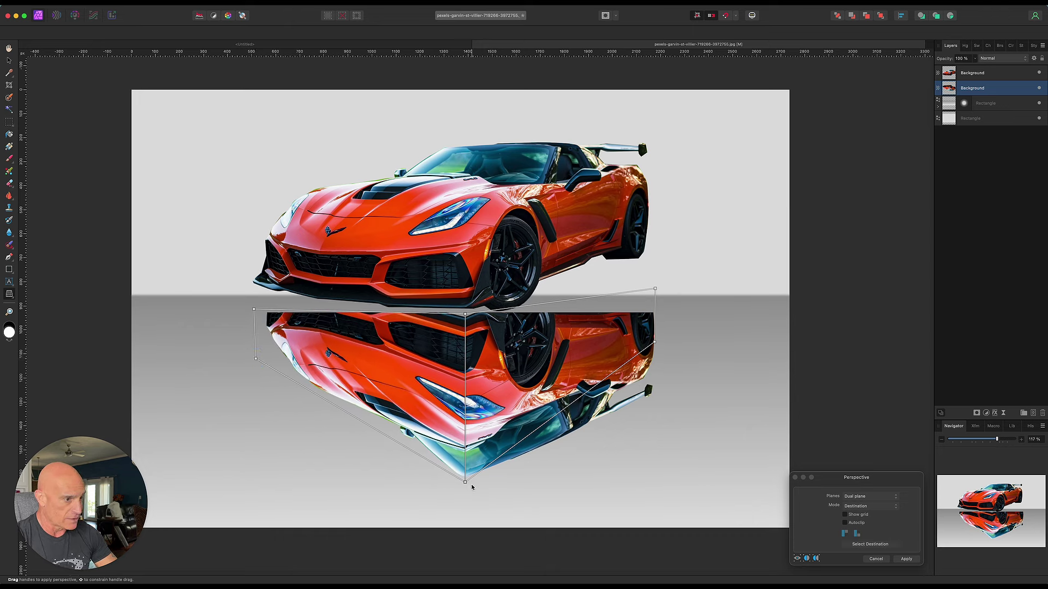
Refine the dual plane perspective by shortening the reflection at its centre and adjusting the outer corners, and apply it.
{"action": "left_click_drag", "start_coordinate": [465, 484], "coordinate": [467, 435]}
{"action": "left_click_drag", "start_coordinate": [254, 311], "coordinate": [246, 300]}
{"action": "left_click_drag", "start_coordinate": [256, 359], "coordinate": [246, 359]}
{"action": "left_click_drag", "start_coordinate": [655, 291], "coordinate": [652, 278]}
{"action": "left_click_drag", "start_coordinate": [656, 344], "coordinate": [651, 319]}
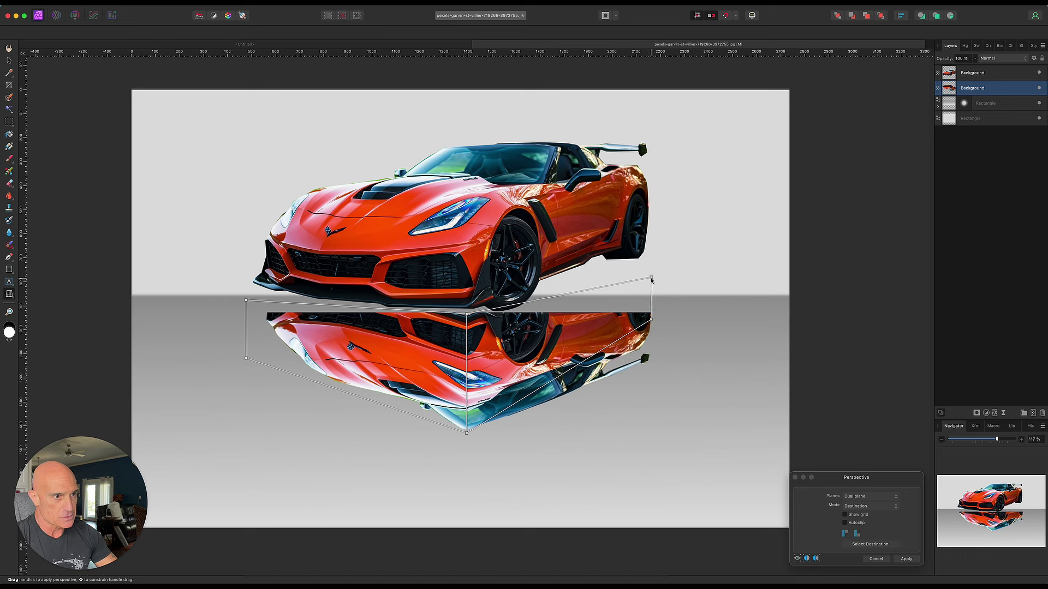
{"action": "left_click_drag", "start_coordinate": [651, 320], "coordinate": [650, 315]}
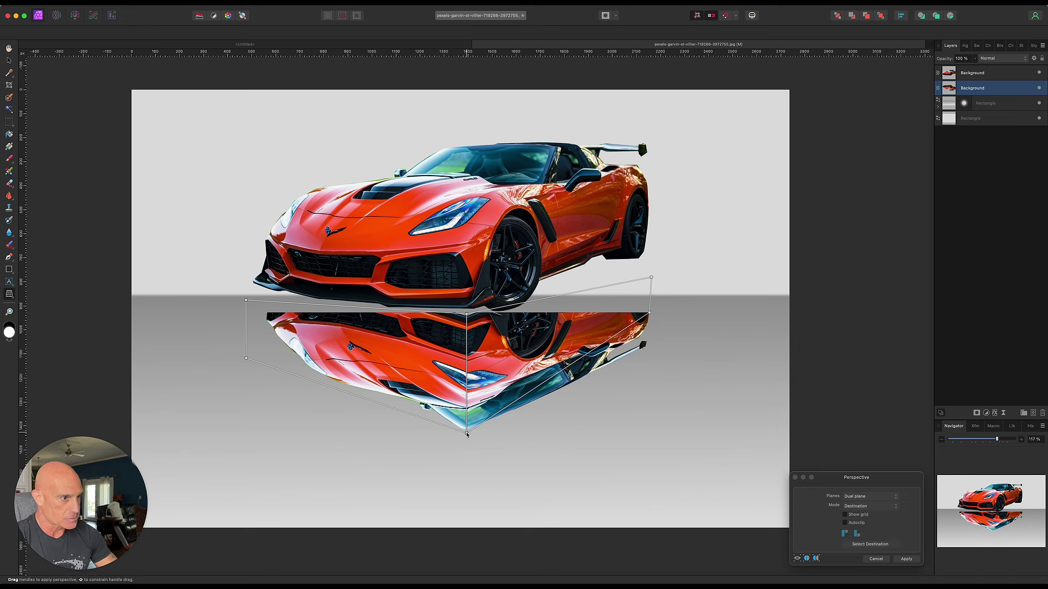
{"action": "left_click_drag", "start_coordinate": [466, 434], "coordinate": [450, 433]}
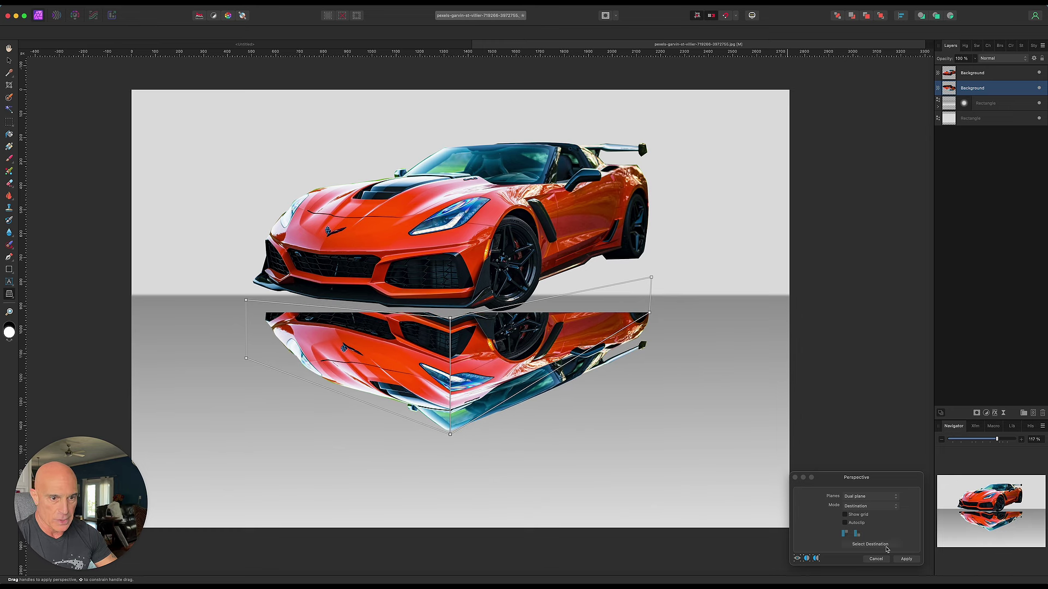
{"action": "left_click", "coordinate": [904, 559]}
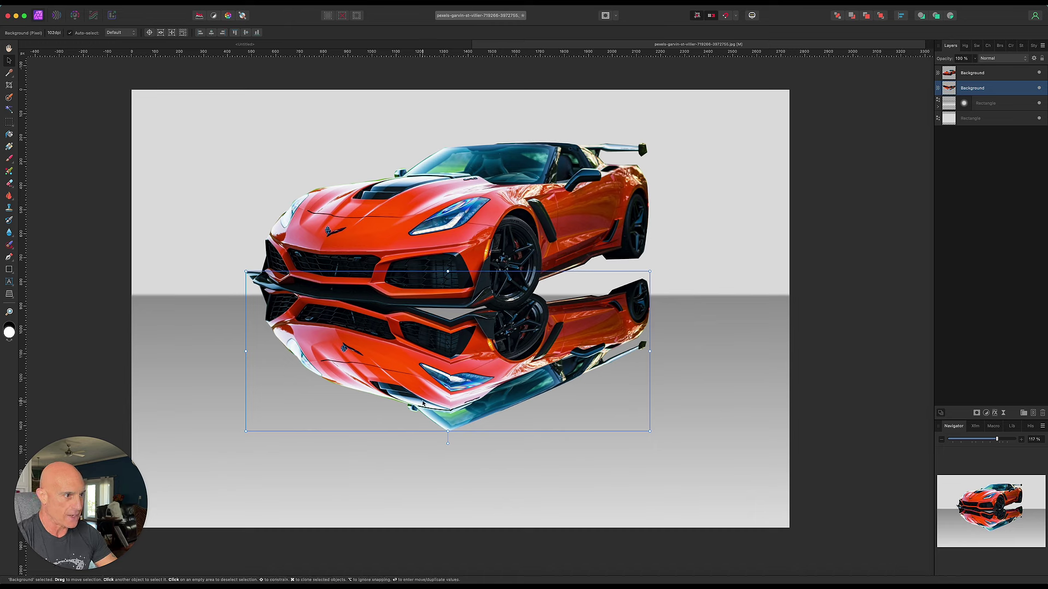
Lower the reflection clear of the car and add two vertical Mesh Warp divisions near the front wheel.
{"action": "left_click_drag", "start_coordinate": [467, 364], "coordinate": [460, 384]}
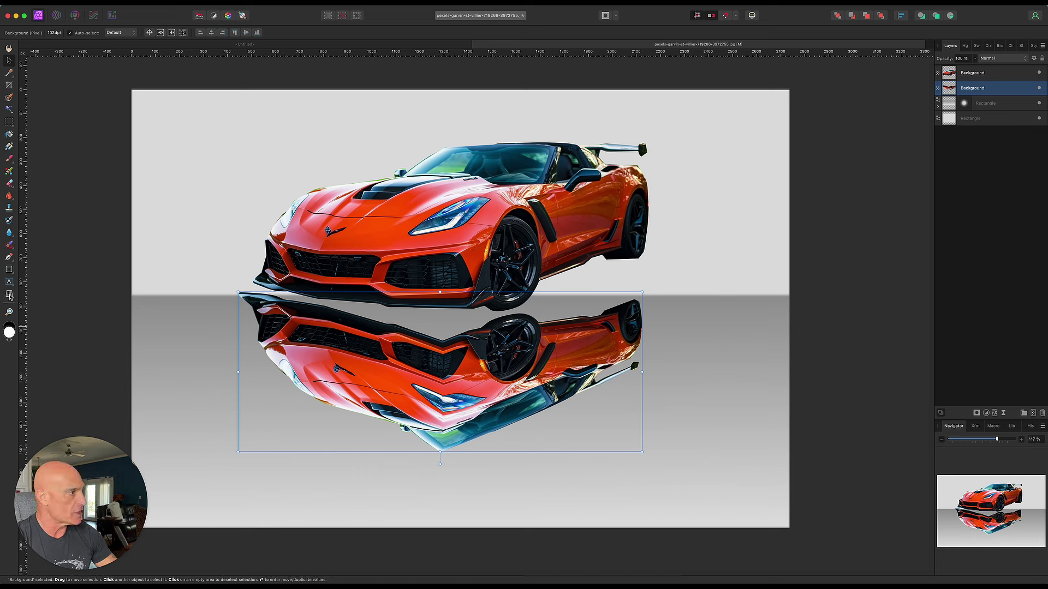
{"action": "left_click", "coordinate": [9, 296]}
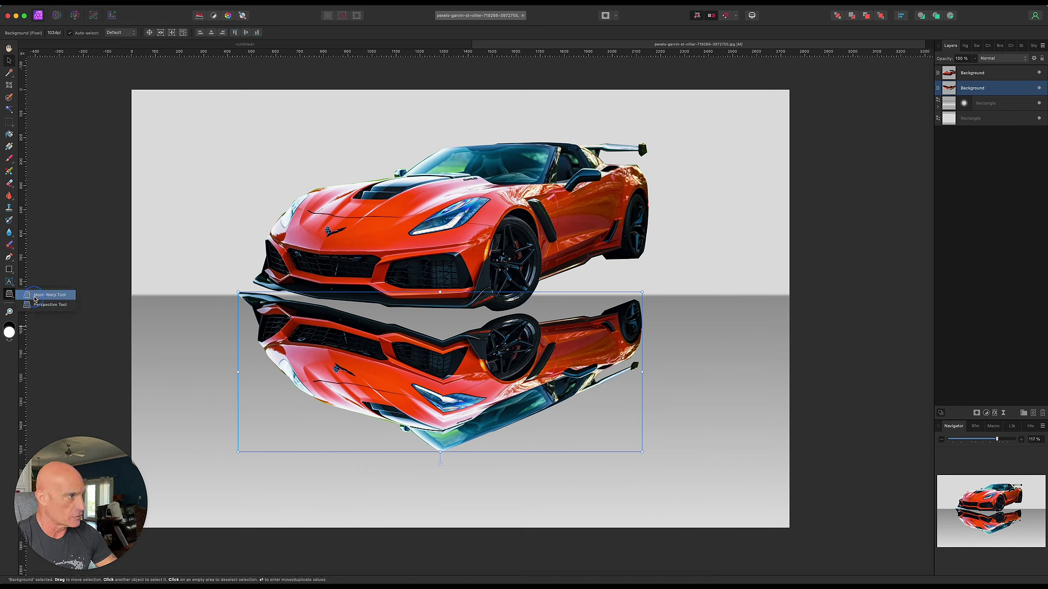
{"action": "left_click", "coordinate": [35, 296]}
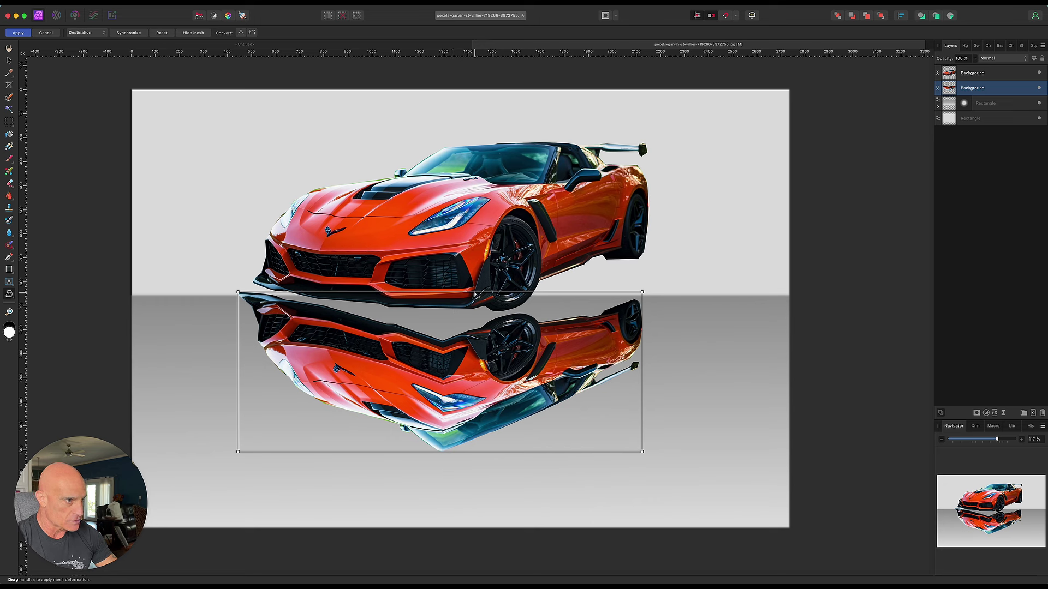
{"action": "double_click", "coordinate": [473, 293]}
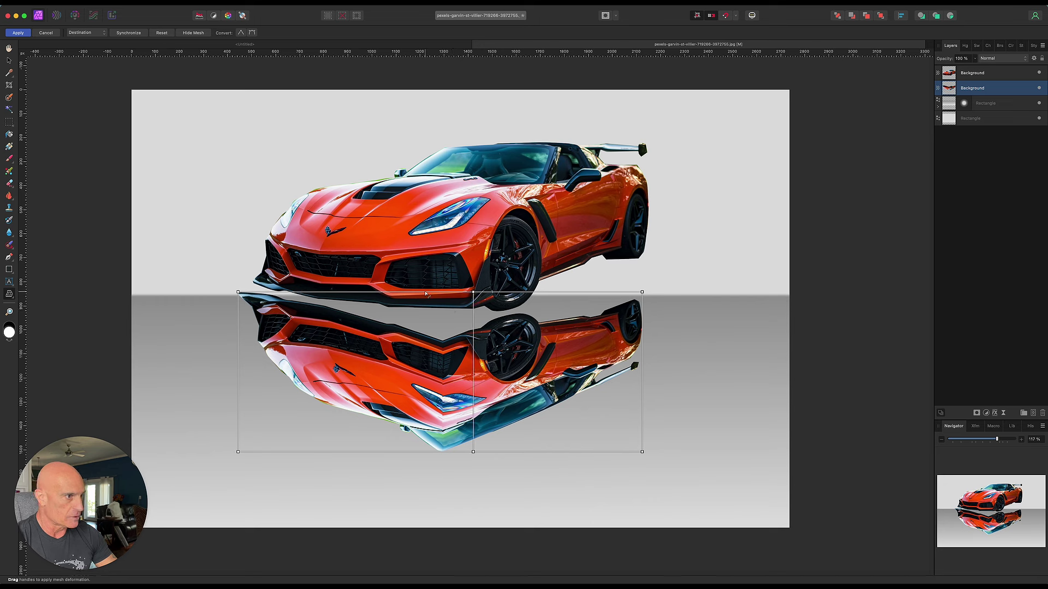
{"action": "double_click", "coordinate": [425, 293]}
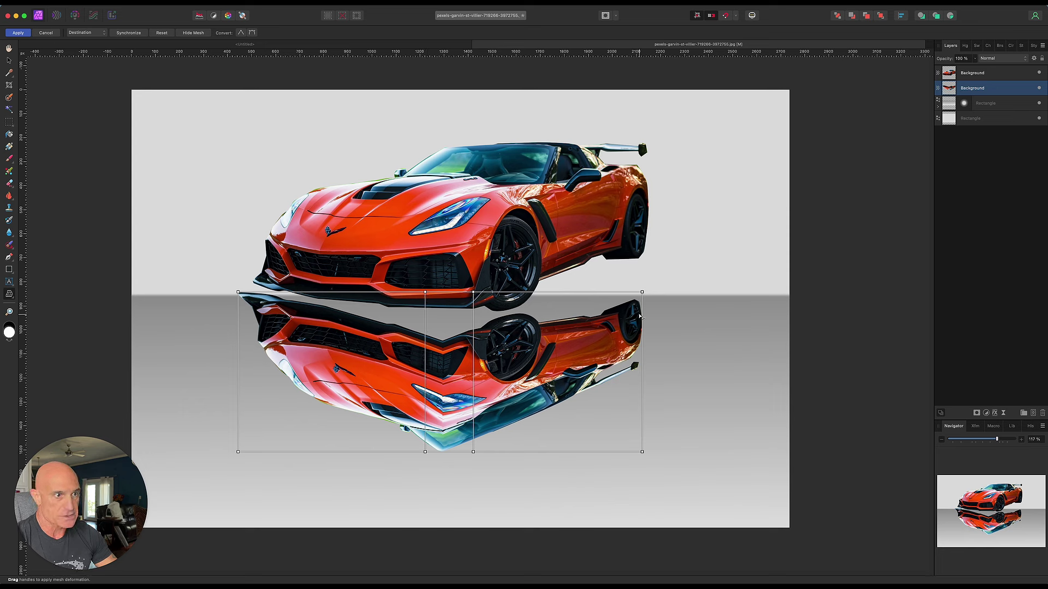
Raise the Mesh Warp's upper rear corner toward the rear wheel, pull its lower middle up, and check the shape without the mesh.
{"action": "left_click_drag", "start_coordinate": [642, 293], "coordinate": [646, 258]}
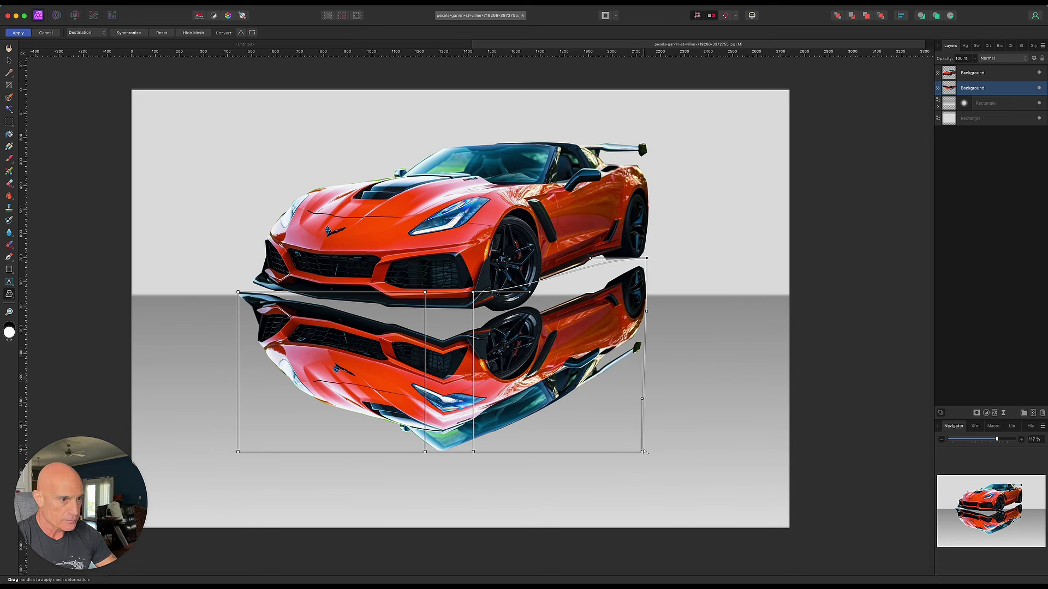
{"action": "mouse_move", "coordinate": [643, 451]}
{"action": "left_mouse_down"}
{"action": "mouse_move", "coordinate": [643, 430]}
{"action": "mouse_move", "coordinate": [642, 451]}
{"action": "left_mouse_up"}
{"action": "left_click_drag", "start_coordinate": [640, 408], "coordinate": [641, 375]}
{"action": "left_click_drag", "start_coordinate": [473, 452], "coordinate": [424, 443]}
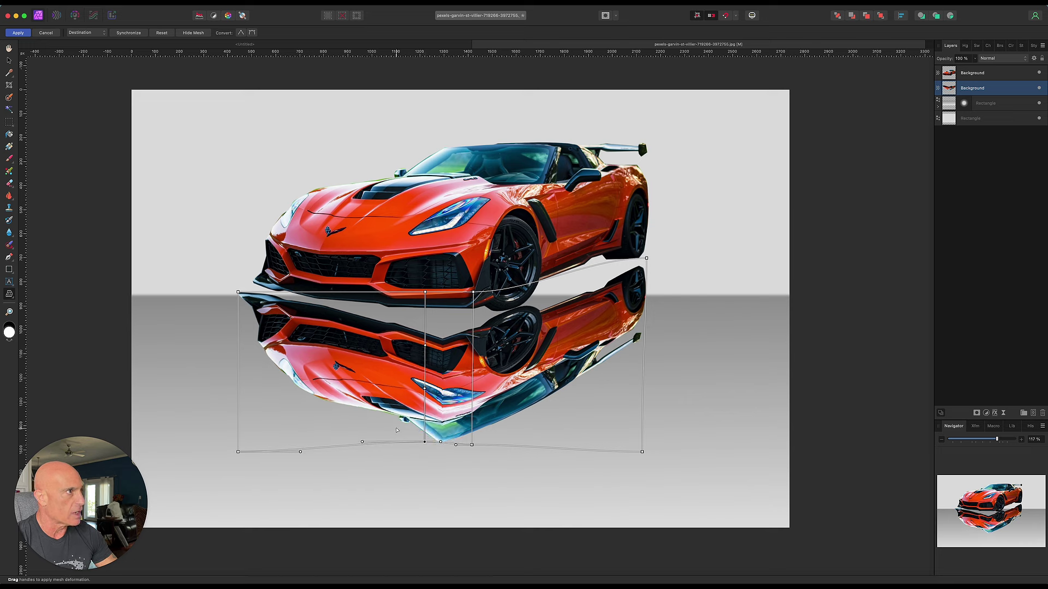
{"action": "left_click", "coordinate": [192, 33]}
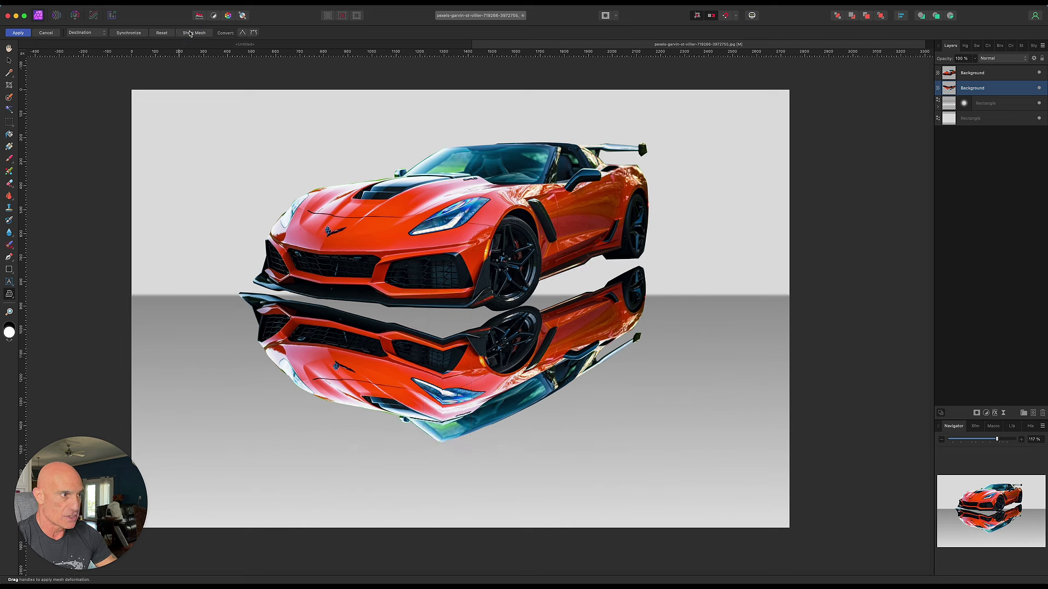
{"action": "left_click", "coordinate": [190, 34]}
Flatten the reflection's front half by raising its lower mesh points, and fit the upper mesh edge to the front bumper.
{"action": "left_click_drag", "start_coordinate": [239, 450], "coordinate": [245, 402]}
{"action": "left_click_drag", "start_coordinate": [425, 291], "coordinate": [427, 283]}
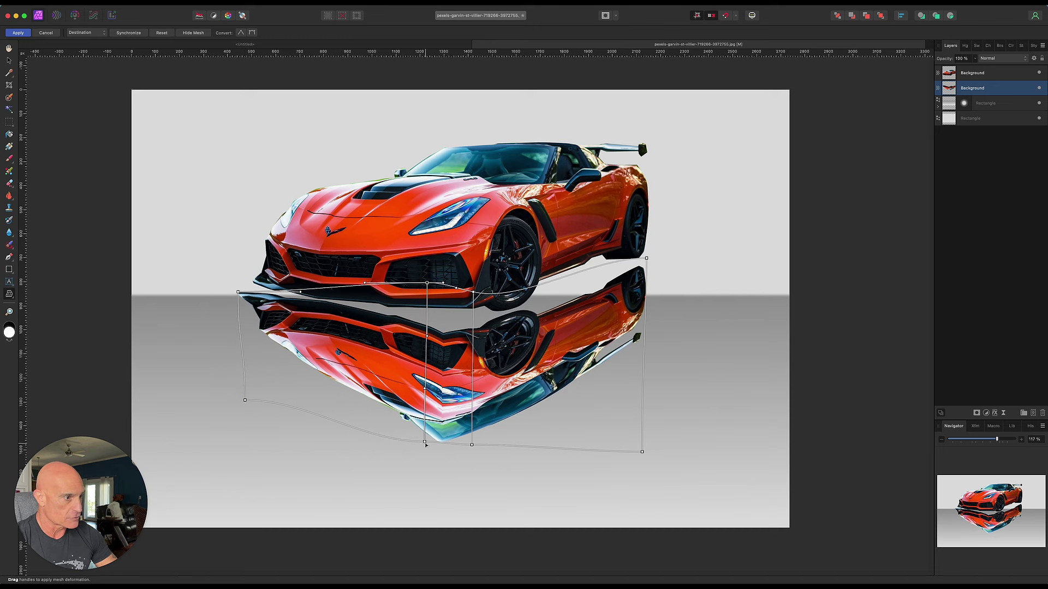
{"action": "left_click_drag", "start_coordinate": [425, 443], "coordinate": [425, 418]}
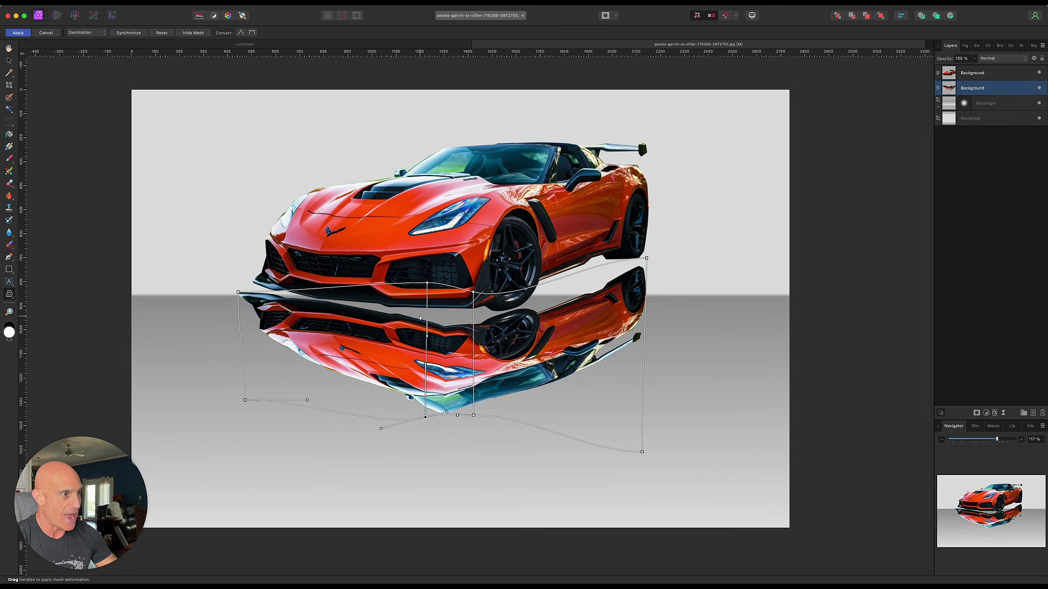
{"action": "left_click_drag", "start_coordinate": [427, 284], "coordinate": [419, 287]}
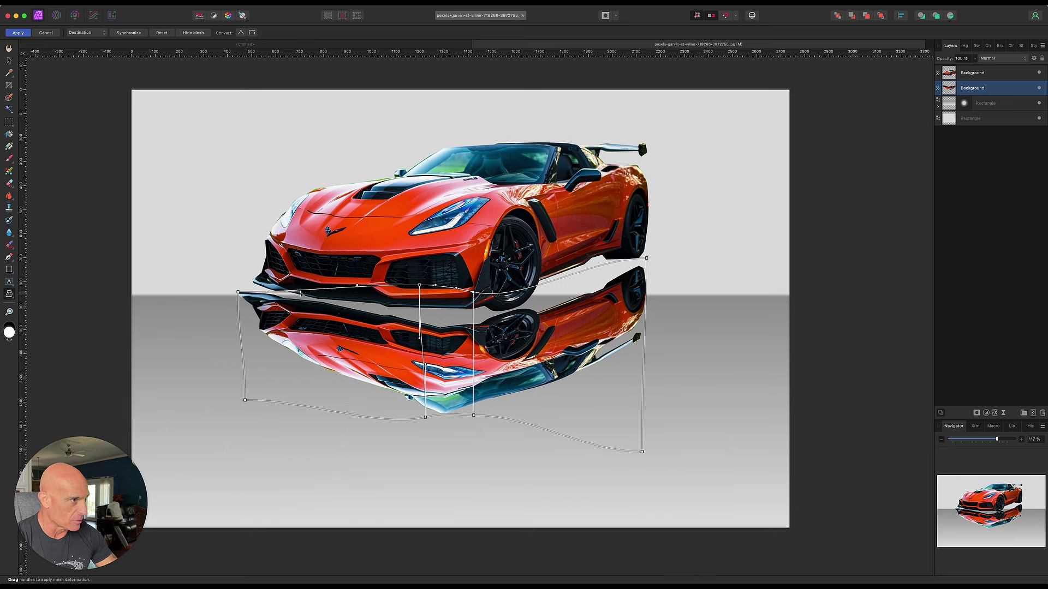
{"action": "left_click_drag", "start_coordinate": [357, 285], "coordinate": [246, 287]}
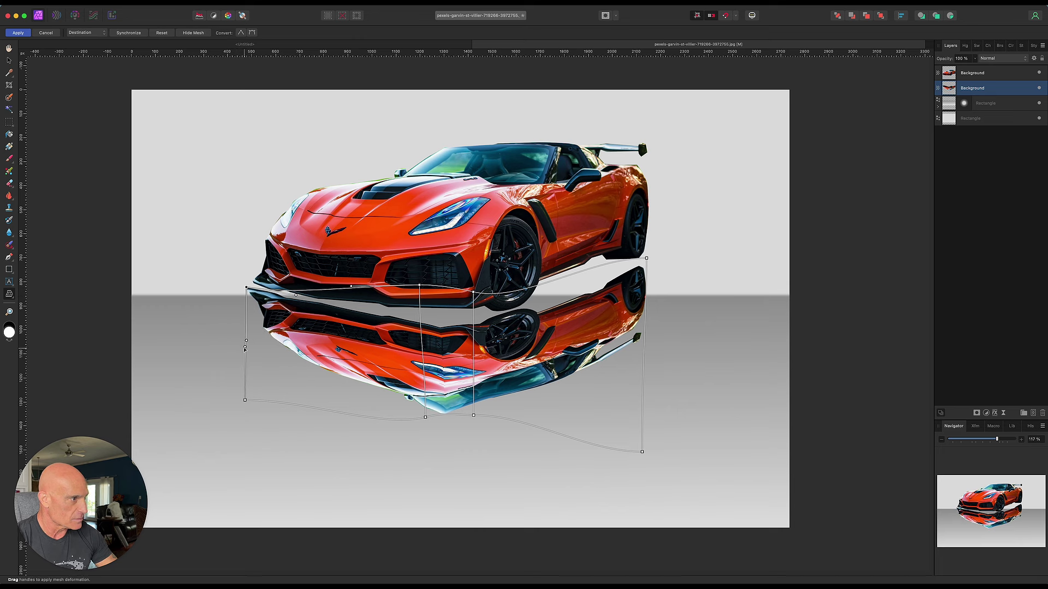
{"action": "left_click_drag", "start_coordinate": [245, 347], "coordinate": [246, 341]}
{"action": "left_click", "coordinate": [424, 418]}
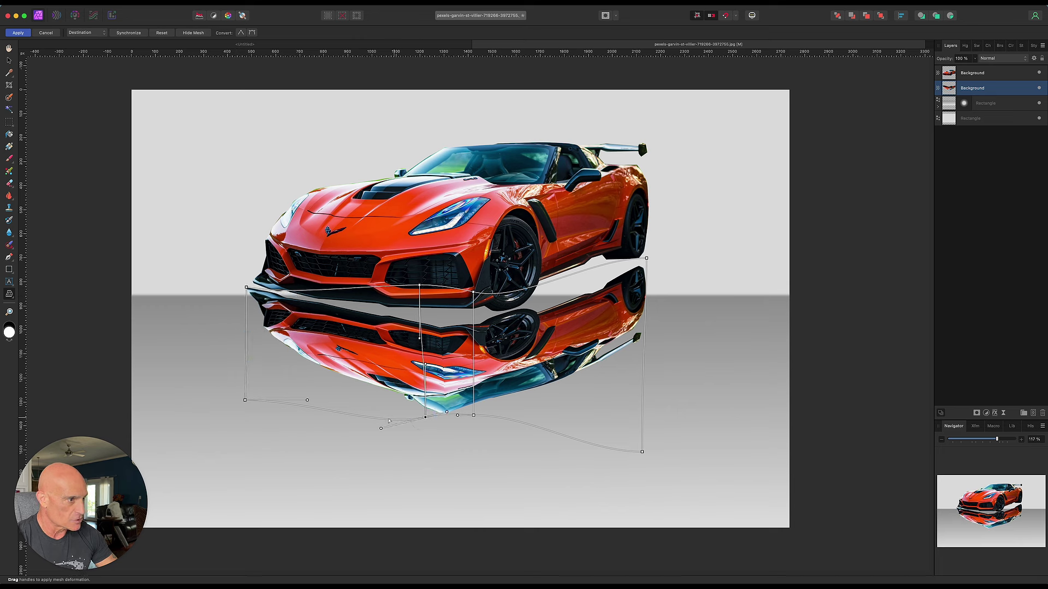
{"action": "left_click_drag", "start_coordinate": [381, 426], "coordinate": [379, 417]}
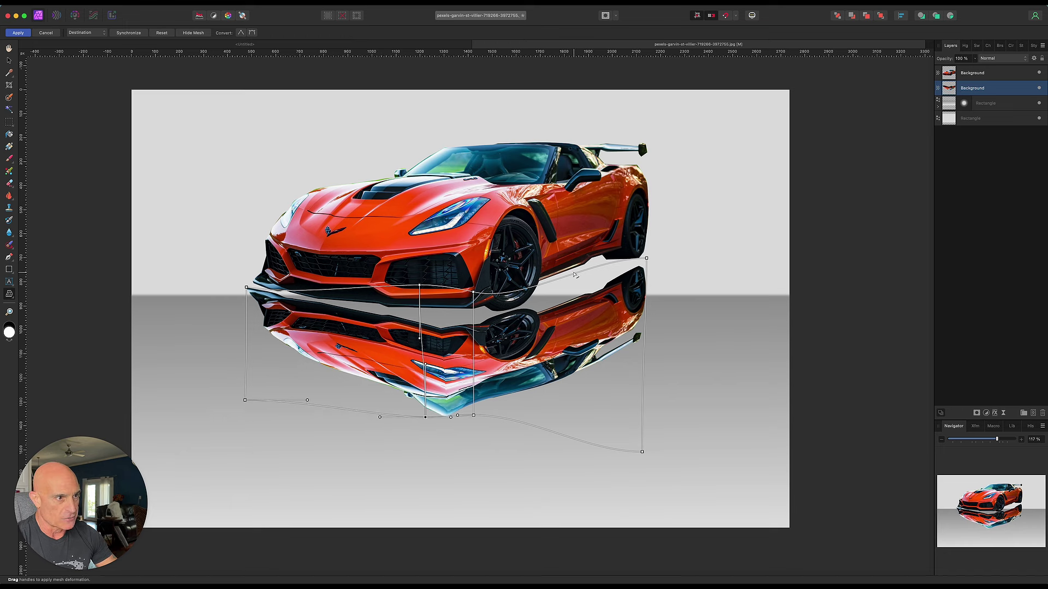
Add a vertical mesh division between the front and rear wheels and reshape the reflection's rear half to follow the car's side.
{"action": "double_click", "coordinate": [575, 273]}
{"action": "left_click_drag", "start_coordinate": [575, 437], "coordinate": [574, 419]}
{"action": "left_click_drag", "start_coordinate": [642, 452], "coordinate": [645, 419]}
{"action": "left_click", "coordinate": [646, 258]}
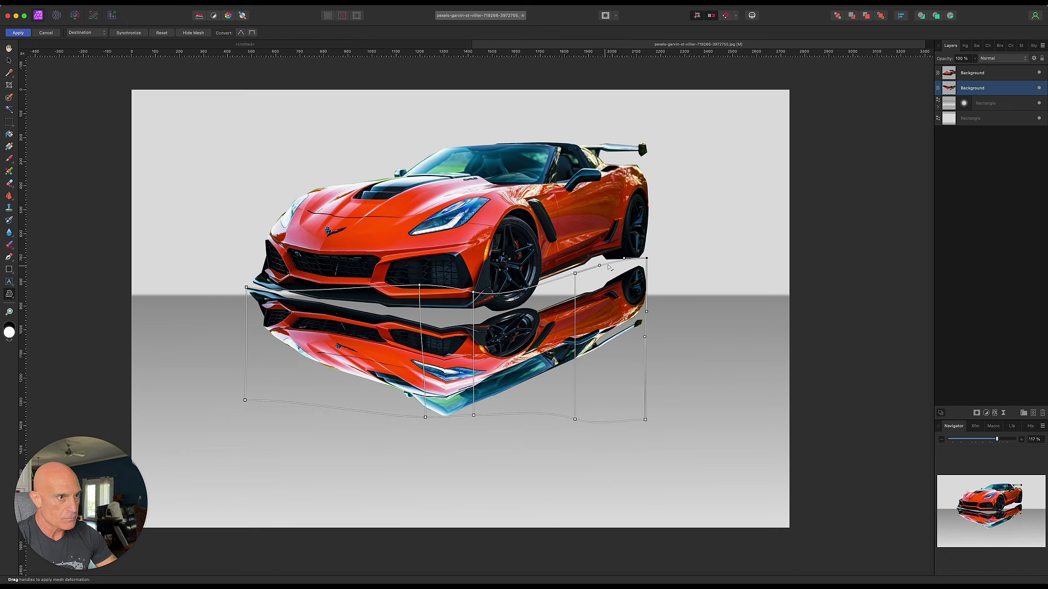
{"action": "left_click_drag", "start_coordinate": [622, 259], "coordinate": [606, 253]}
{"action": "left_click_drag", "start_coordinate": [600, 265], "coordinate": [600, 256]}
{"action": "left_click", "coordinate": [575, 273]}
{"action": "left_click_drag", "start_coordinate": [575, 326], "coordinate": [574, 311]}
{"action": "left_click_drag", "start_coordinate": [473, 415], "coordinate": [473, 421]}
{"action": "left_click_drag", "start_coordinate": [537, 410], "coordinate": [537, 424]}
{"action": "left_click_drag", "start_coordinate": [536, 316], "coordinate": [533, 314]}
Add a horizontal mesh division, flatten the reflection's middle and front with the mesh points, and apply the warp.
{"action": "double_click", "coordinate": [573, 355]}
{"action": "left_click", "coordinate": [575, 272]}
{"action": "left_click_drag", "start_coordinate": [600, 255], "coordinate": [615, 260]}
{"action": "left_click", "coordinate": [571, 354]}
{"action": "left_click_drag", "start_coordinate": [472, 419], "coordinate": [471, 412]}
{"action": "left_click_drag", "start_coordinate": [426, 417], "coordinate": [425, 403]}
{"action": "left_click_drag", "start_coordinate": [424, 374], "coordinate": [424, 368]}
{"action": "left_click_drag", "start_coordinate": [246, 359], "coordinate": [248, 355]}
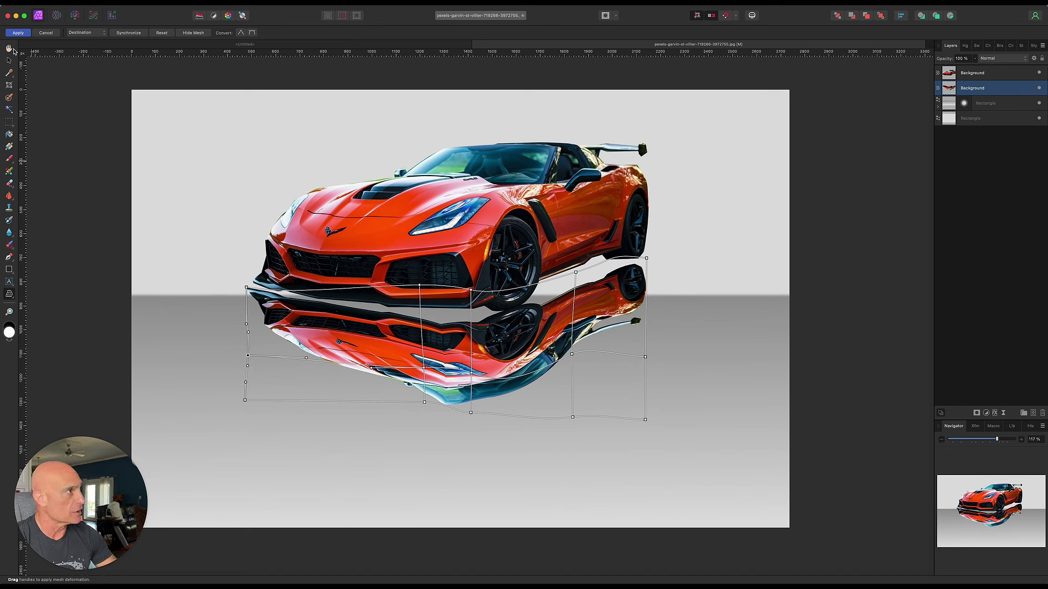
{"action": "left_click", "coordinate": [18, 33]}
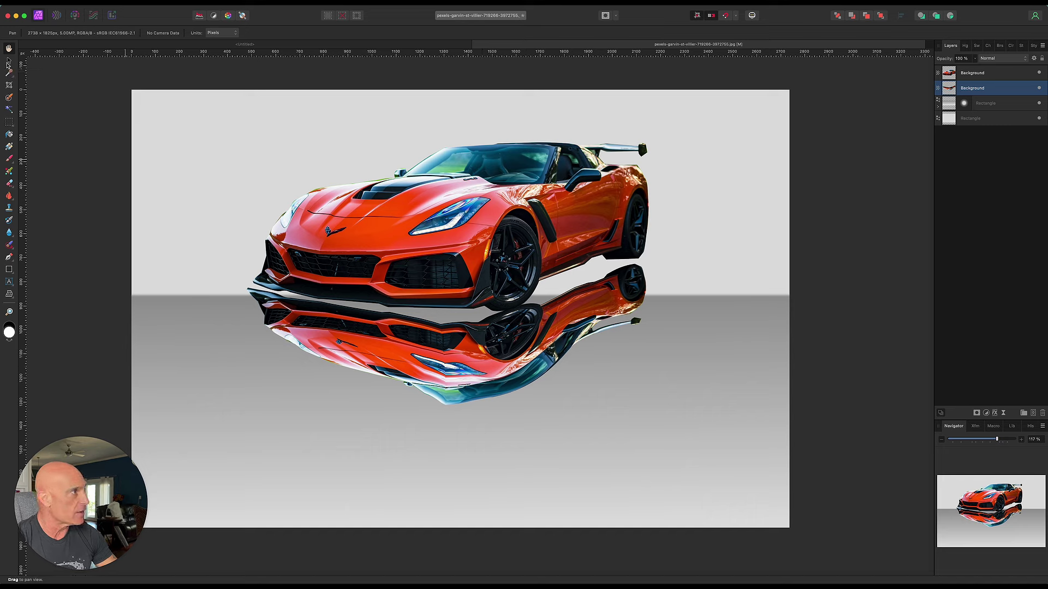
Move the warped reflection lower on the floor and lower the car until its front wheel and bumper meet the reflection.
{"action": "left_click", "coordinate": [8, 61]}
{"action": "left_click_drag", "start_coordinate": [461, 349], "coordinate": [474, 399]}
{"action": "left_click", "coordinate": [470, 242]}
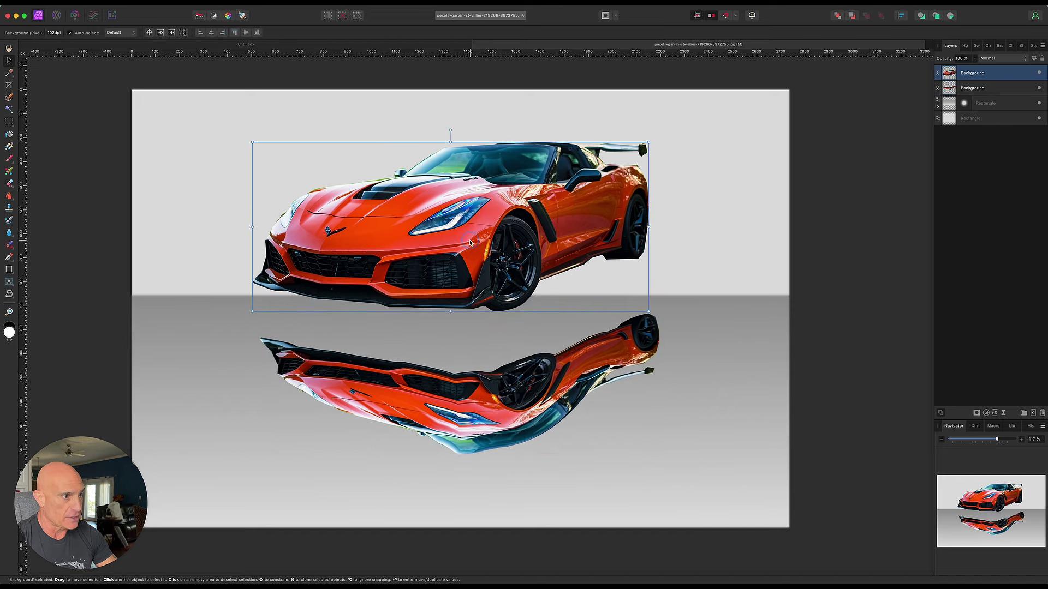
{"action": "left_click_drag", "start_coordinate": [470, 242], "coordinate": [479, 286]}
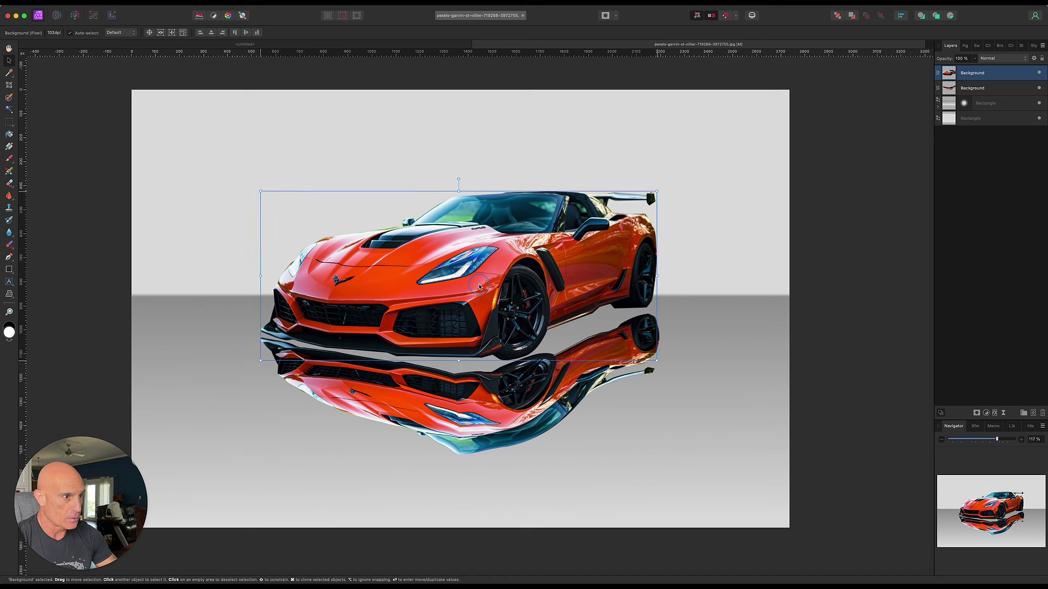
Soften the reflection with a live Gaussian Blur of 11.4 px radius.
{"action": "left_click", "coordinate": [500, 386]}
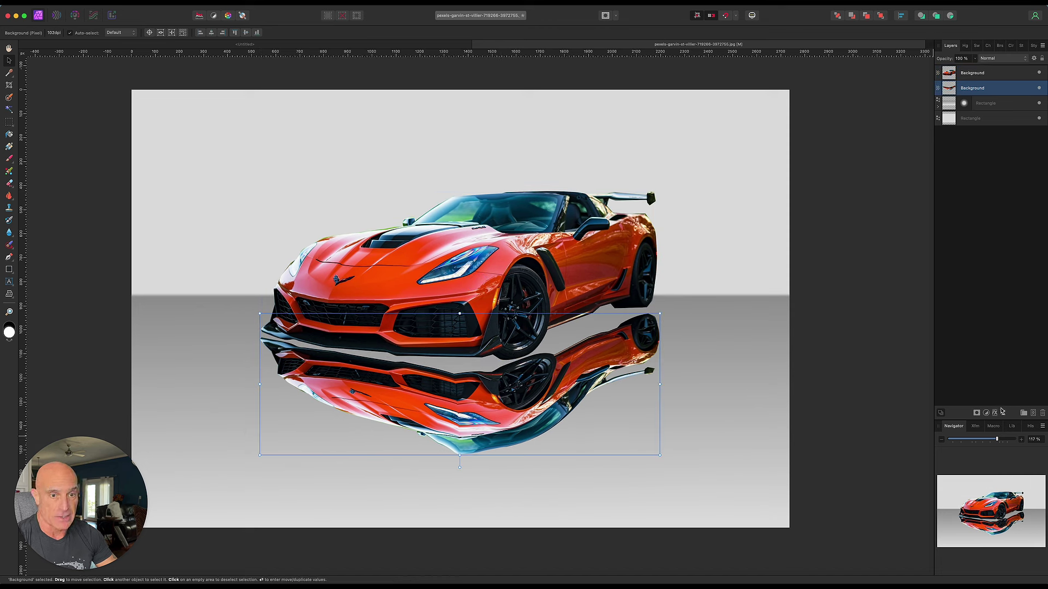
{"action": "left_click", "coordinate": [985, 413]}
{"action": "left_click", "coordinate": [820, 521]}
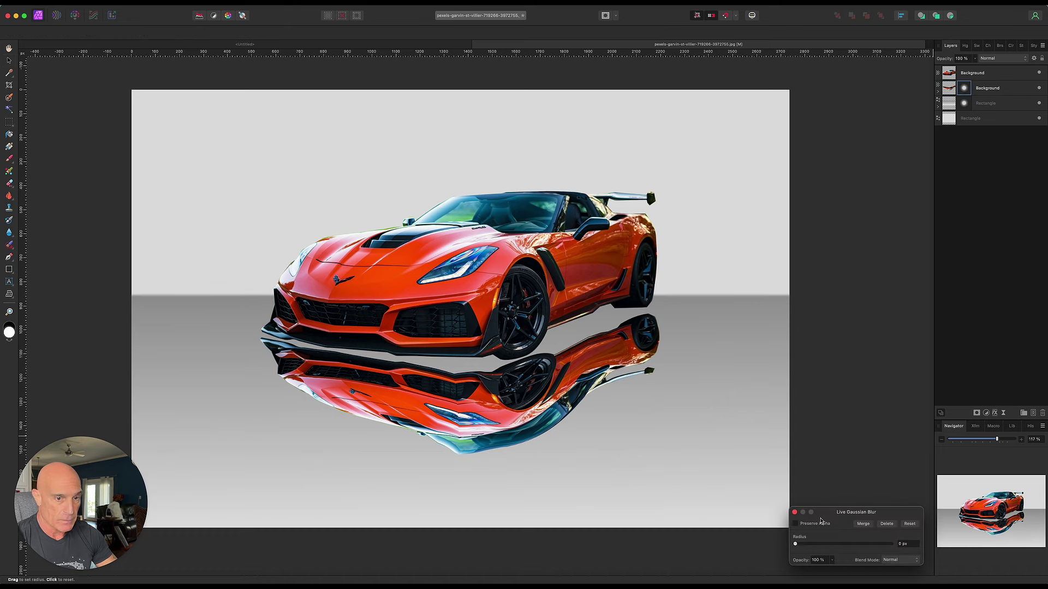
{"action": "left_click_drag", "start_coordinate": [795, 547], "coordinate": [838, 544]}
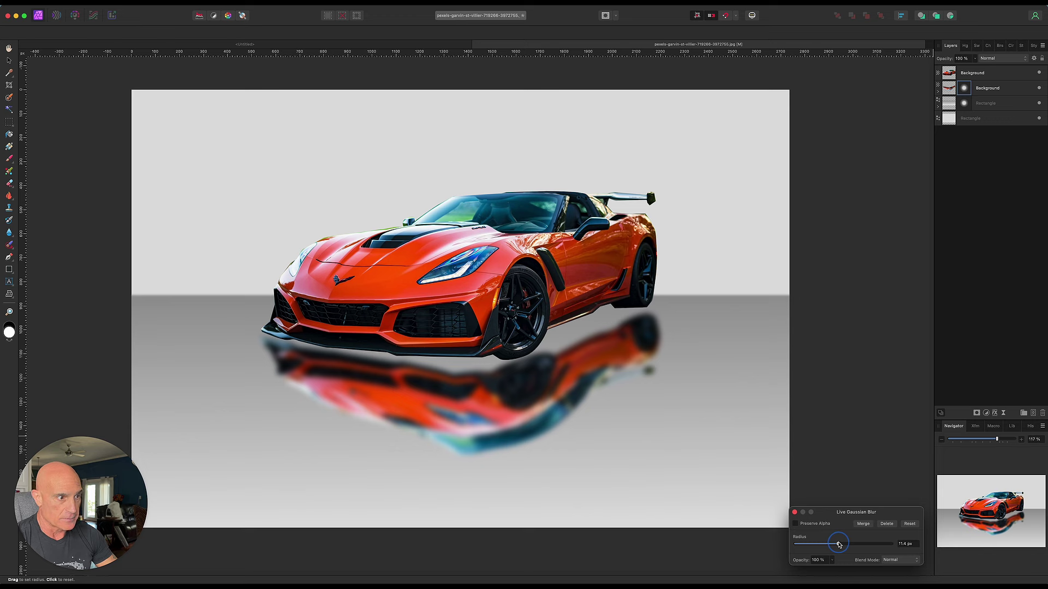
{"action": "left_click", "coordinate": [794, 512]}
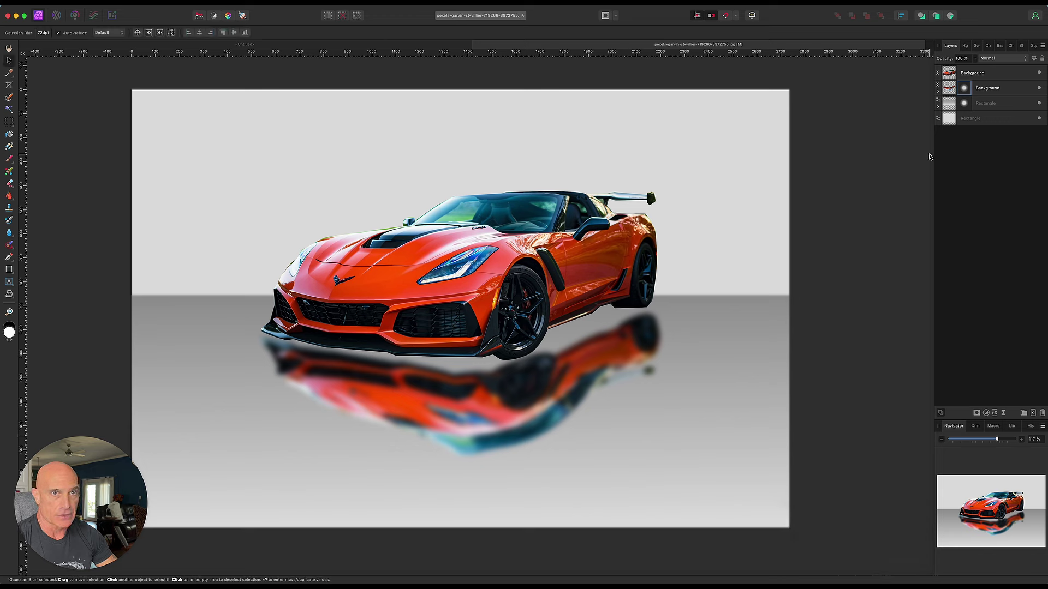
Add an empty pixel layer above the floor rectangle and make black the active colour.
{"action": "left_click", "coordinate": [1016, 105]}
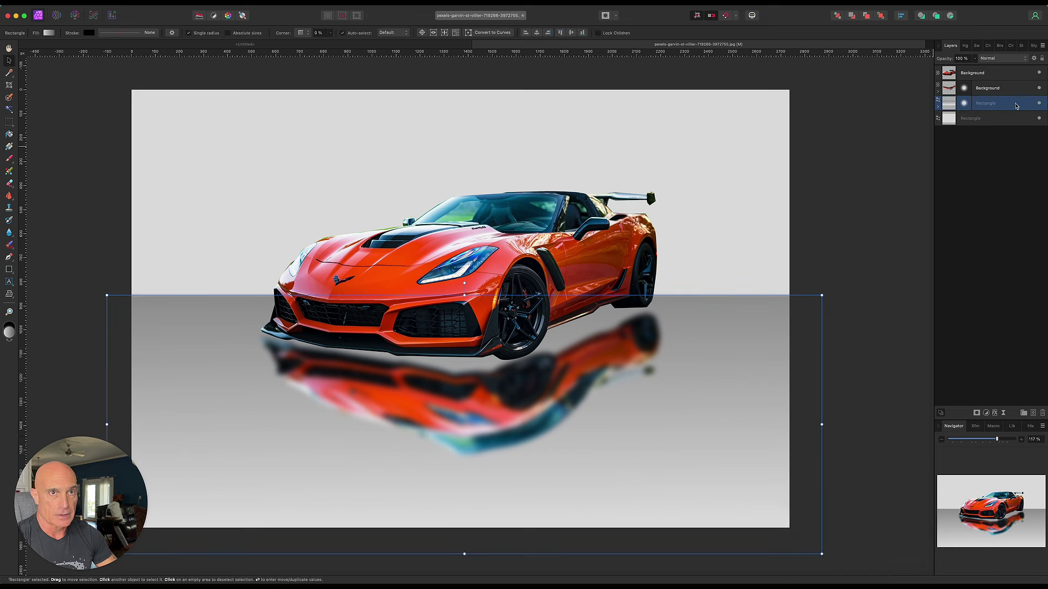
{"action": "left_click", "coordinate": [1033, 414]}
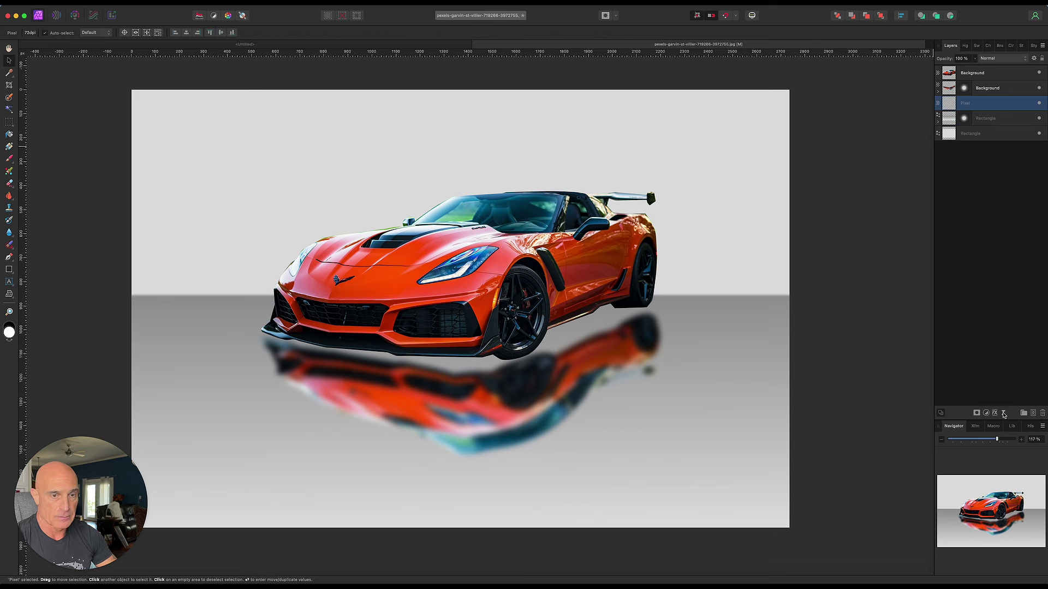
{"action": "key", "text": "x"}
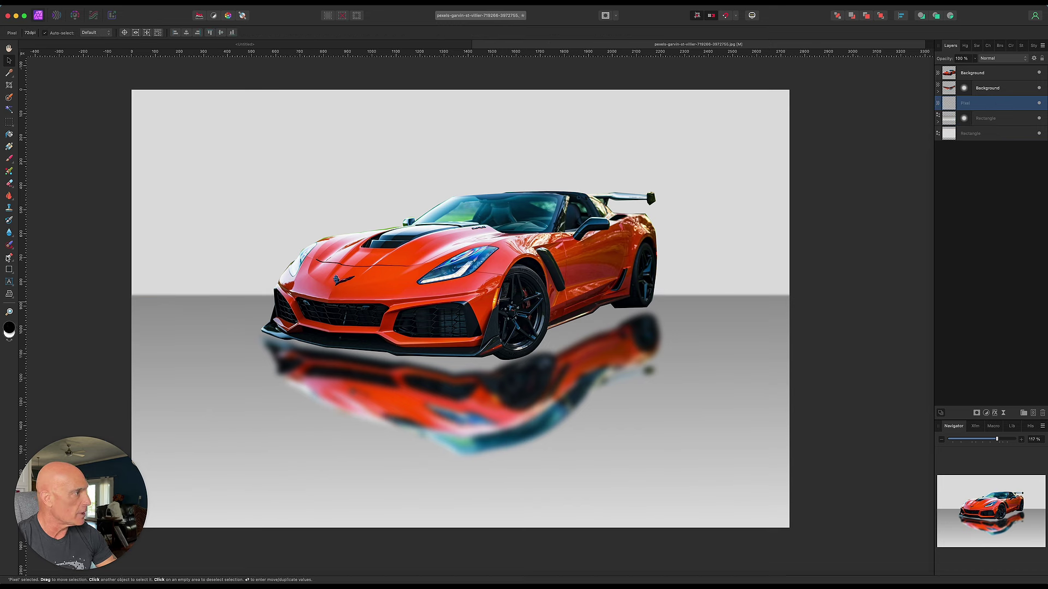
Draw a closed shadow outline beneath the car with the Pen tool, from the front bumper past the wheels to the rear tyre.
{"action": "left_click", "coordinate": [9, 259]}
{"action": "left_click", "coordinate": [281, 324]}
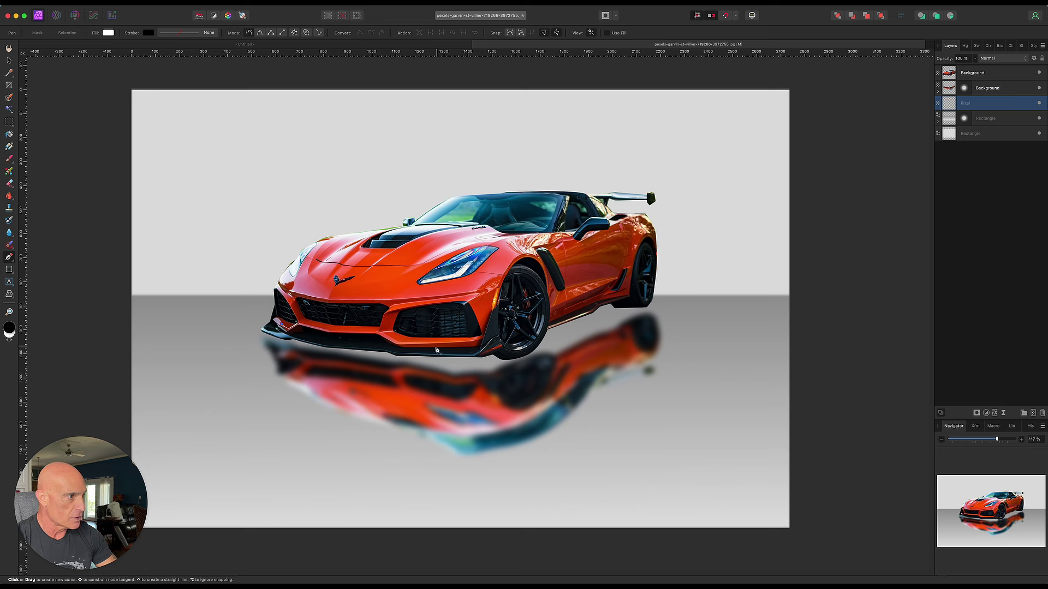
{"action": "left_click_drag", "start_coordinate": [429, 341], "coordinate": [449, 341]}
{"action": "left_click", "coordinate": [506, 330]}
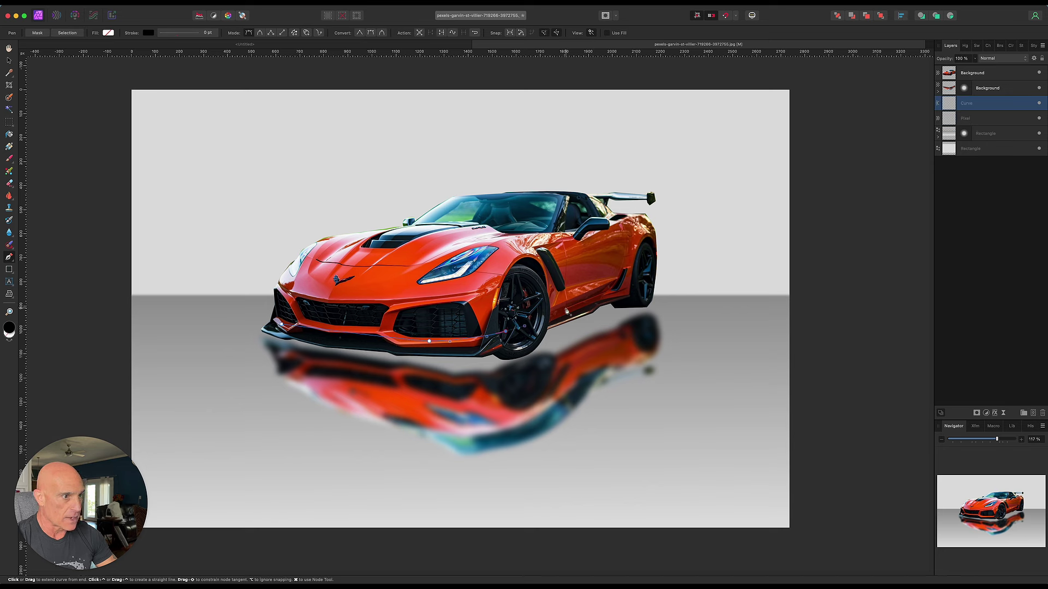
{"action": "left_click_drag", "start_coordinate": [570, 308], "coordinate": [646, 331]}
{"action": "left_click_drag", "start_coordinate": [582, 355], "coordinate": [569, 363]}
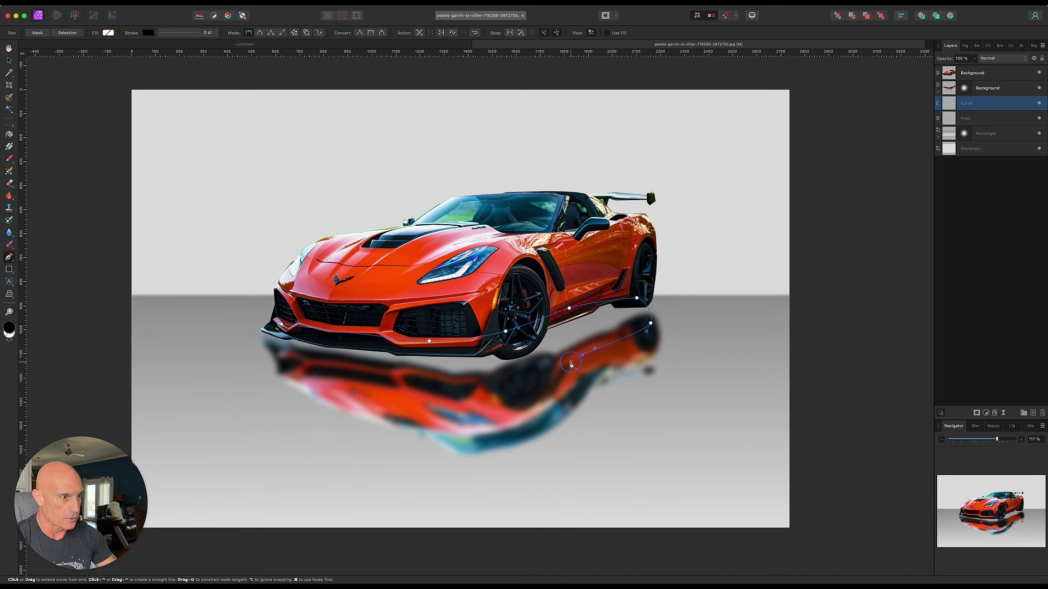
{"action": "left_click_drag", "start_coordinate": [498, 382], "coordinate": [408, 378]}
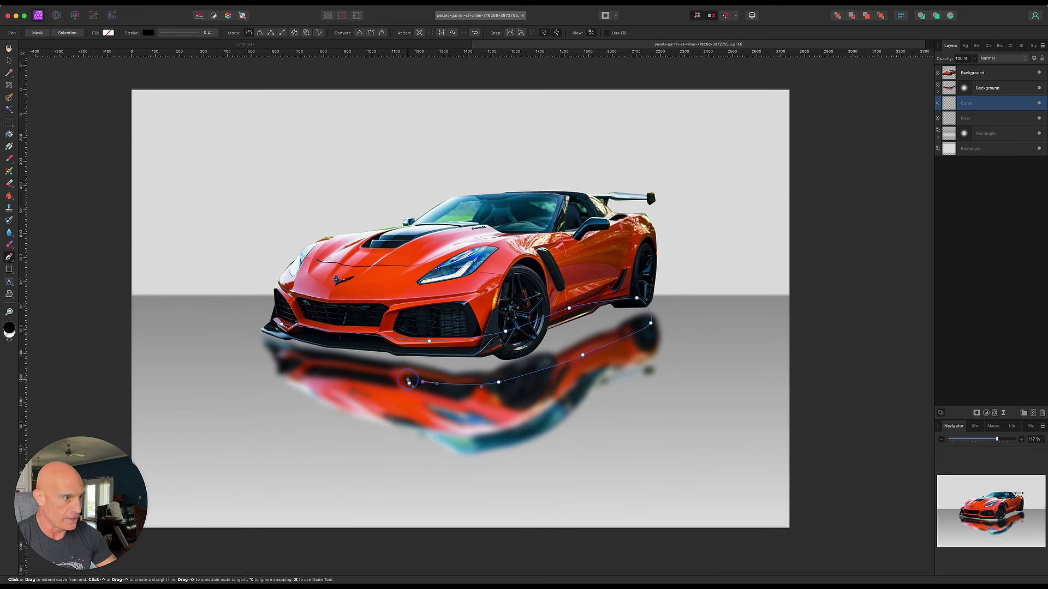
{"action": "left_click_drag", "start_coordinate": [327, 371], "coordinate": [278, 351]}
{"action": "left_click", "coordinate": [274, 329]}
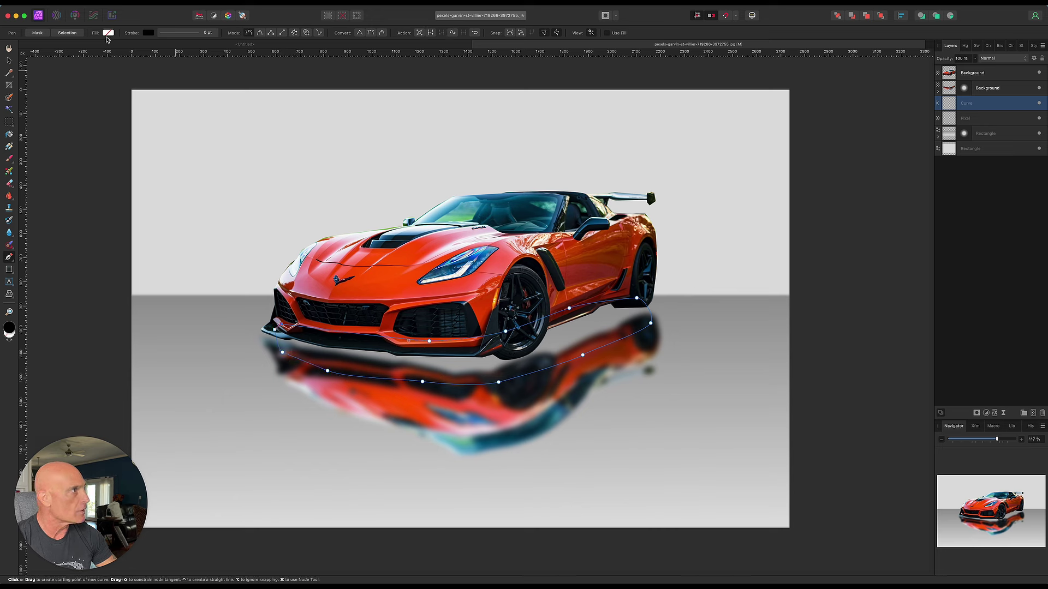
Fill the shadow shape with black (000000) and add a live Gaussian Blur to it.
{"action": "left_click", "coordinate": [108, 34]}
{"action": "left_click", "coordinate": [144, 75]}
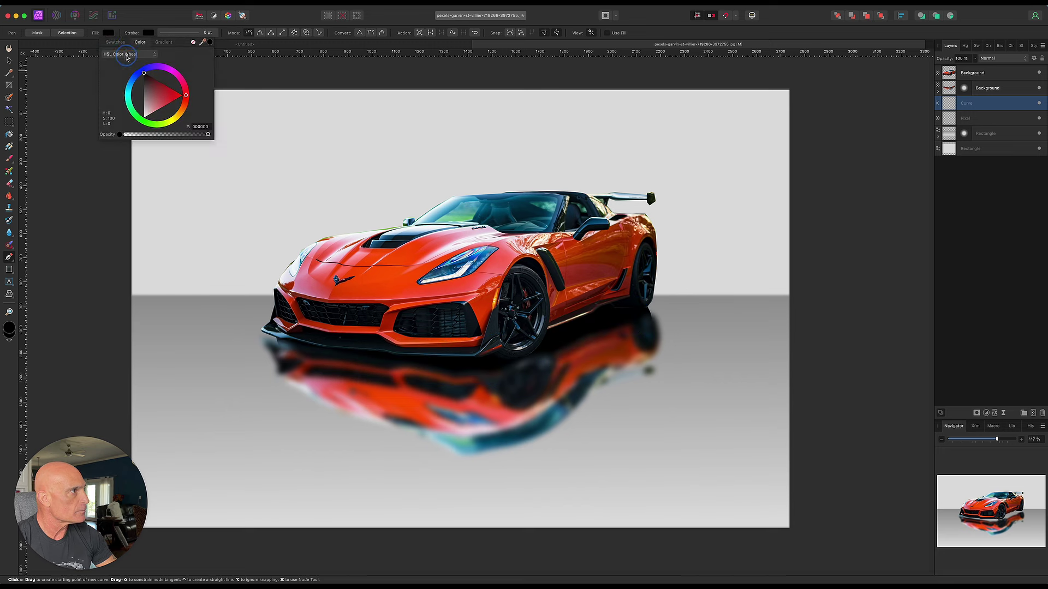
{"action": "left_click", "coordinate": [9, 61]}
{"action": "left_click", "coordinate": [10, 62]}
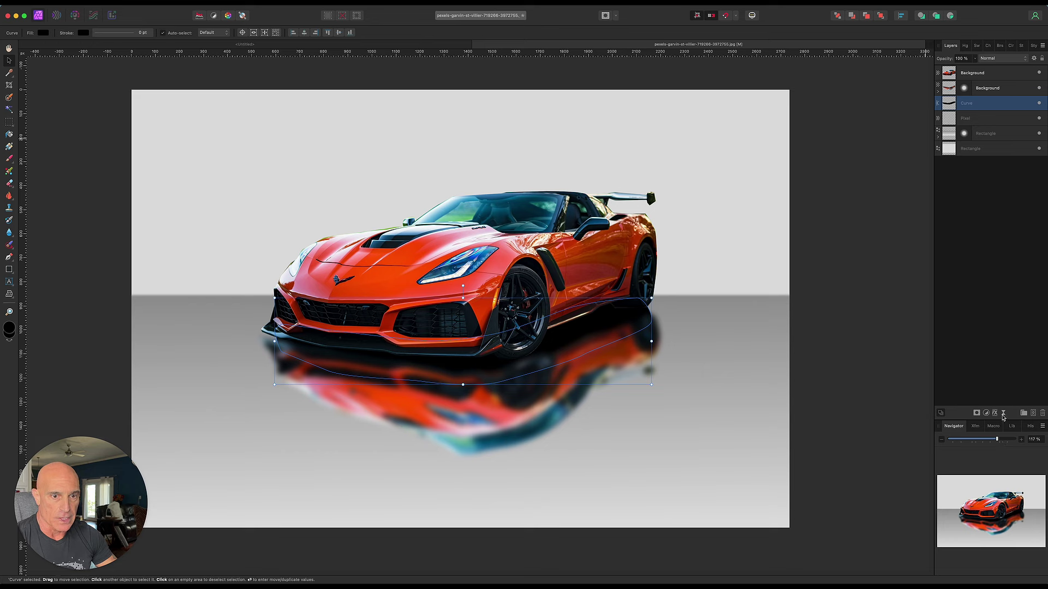
{"action": "left_click", "coordinate": [1003, 418]}
{"action": "left_click", "coordinate": [998, 519]}
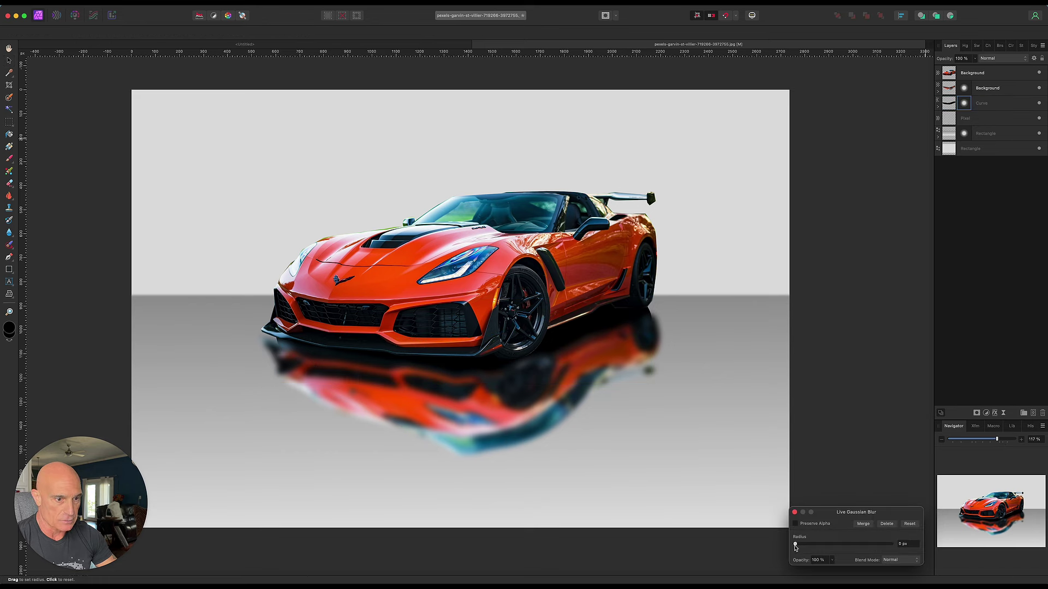
Reduce the reflection's height from its lower edge and fade it out downward with a linear gradient on a new mask.
{"action": "left_click", "coordinate": [1010, 90]}
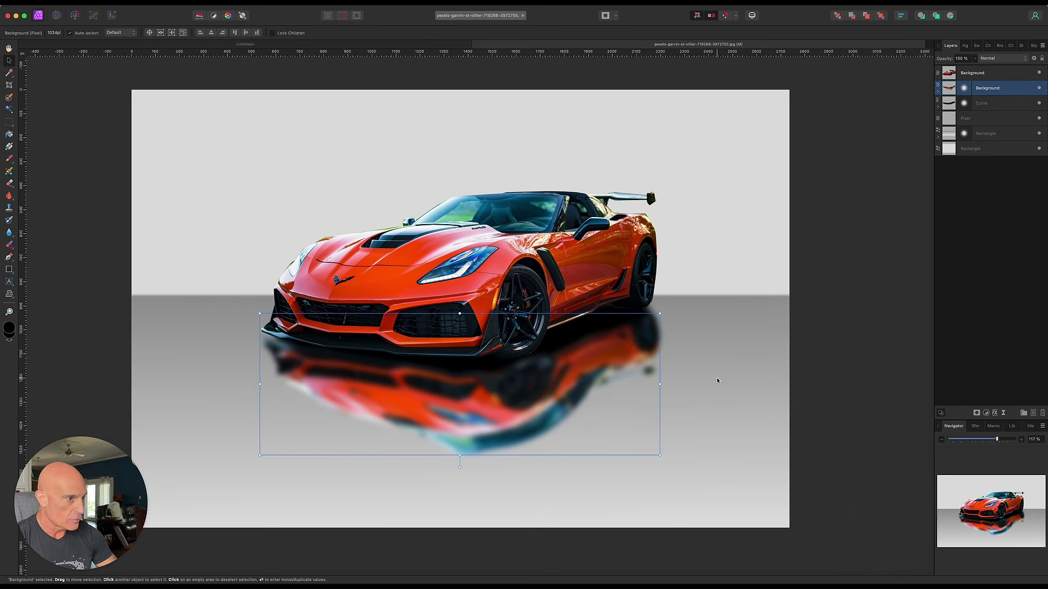
{"action": "left_click_drag", "start_coordinate": [460, 455], "coordinate": [466, 435]}
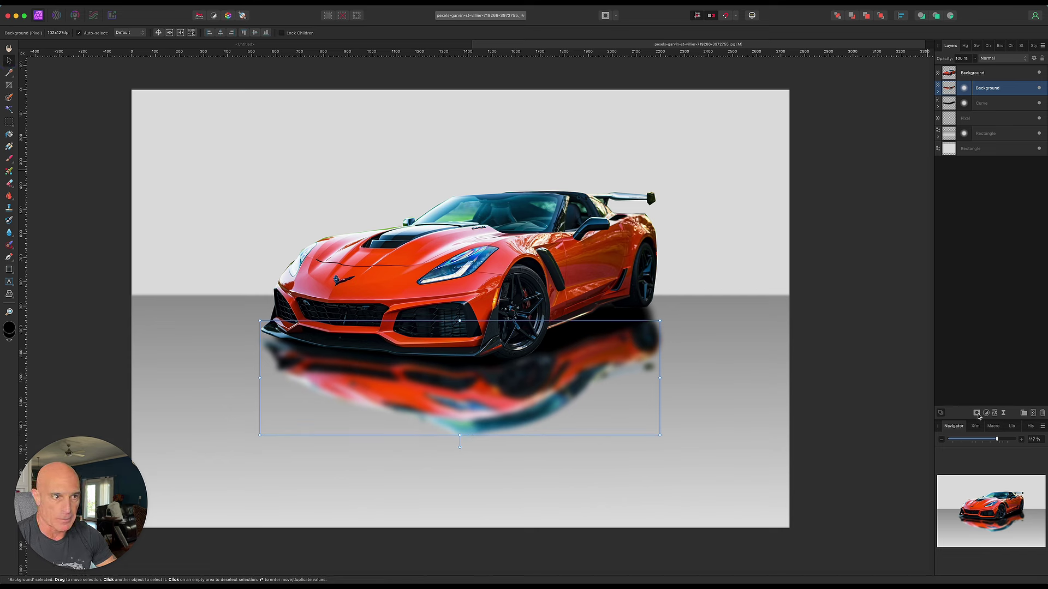
{"action": "left_click", "coordinate": [976, 414]}
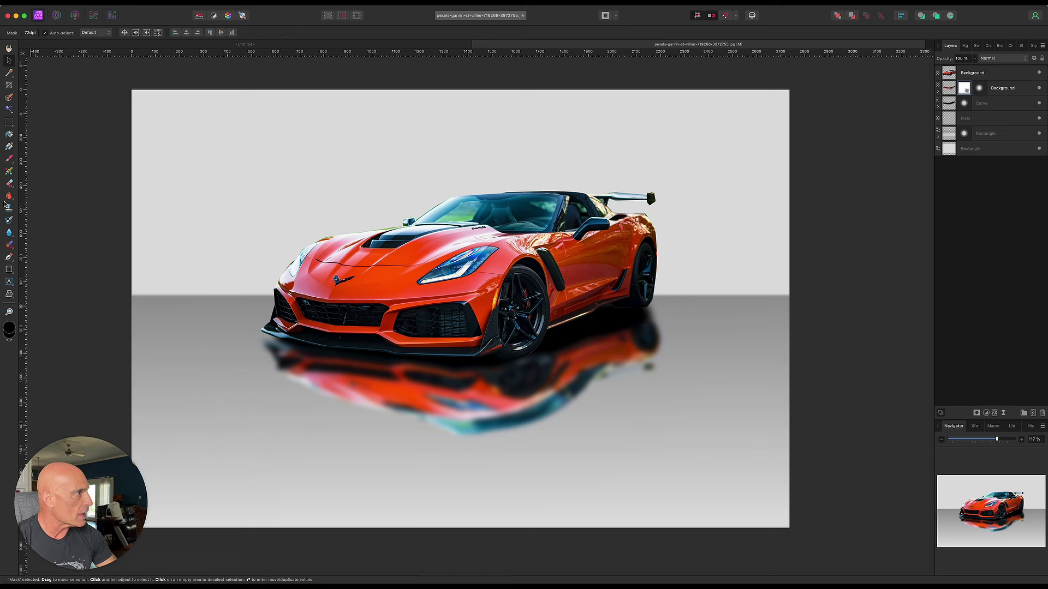
{"action": "left_click", "coordinate": [9, 148]}
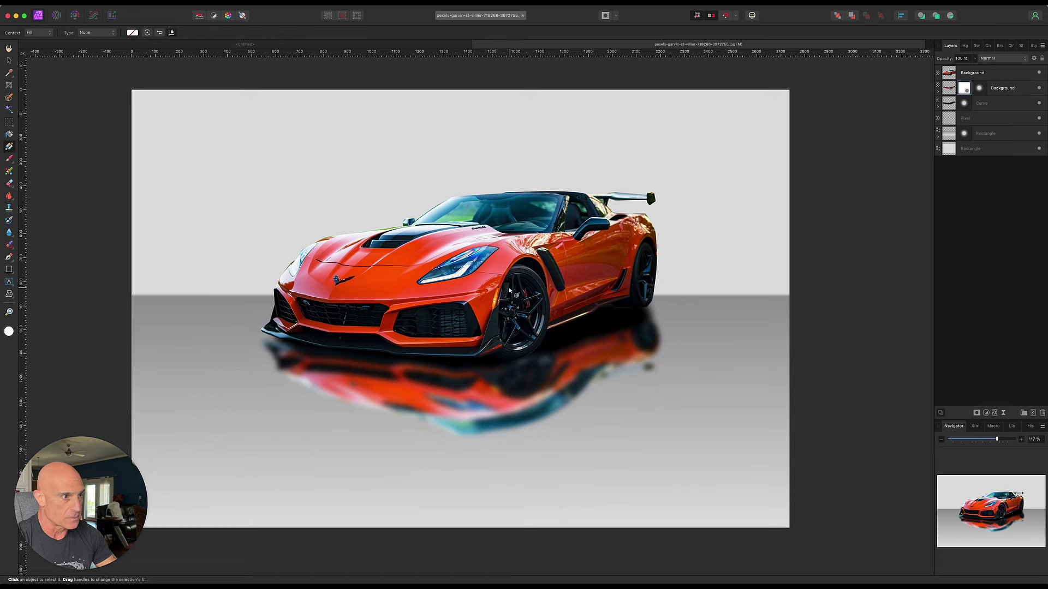
{"action": "left_click_drag", "start_coordinate": [491, 281], "coordinate": [501, 433]}
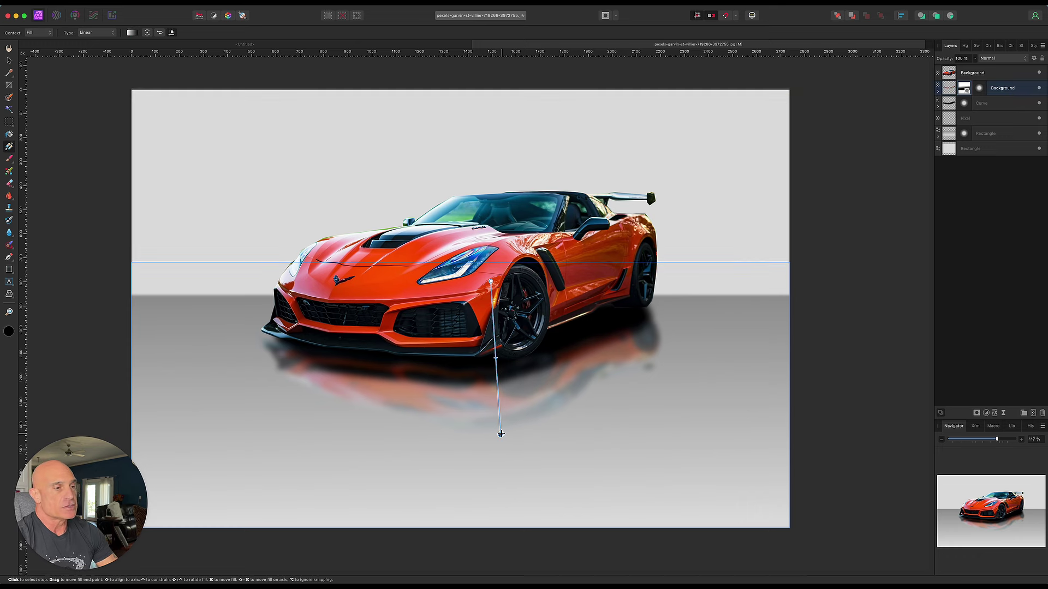
{"action": "left_click", "coordinate": [8, 61]}
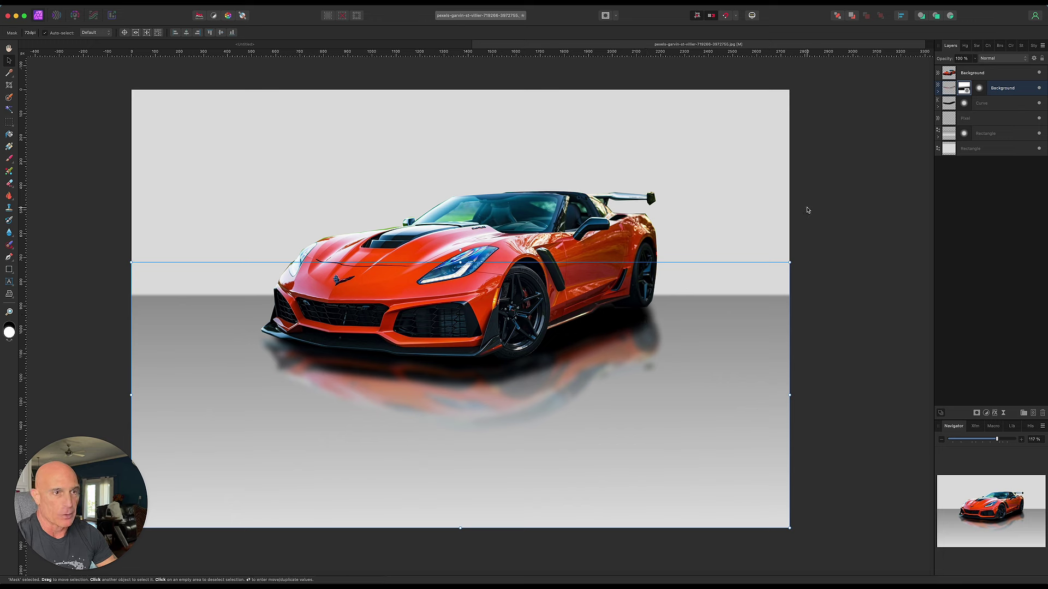
{"action": "left_click", "coordinate": [873, 218]}
Group the car, its masked reflection and the shadow curve.
{"action": "left_click", "coordinate": [982, 73]}
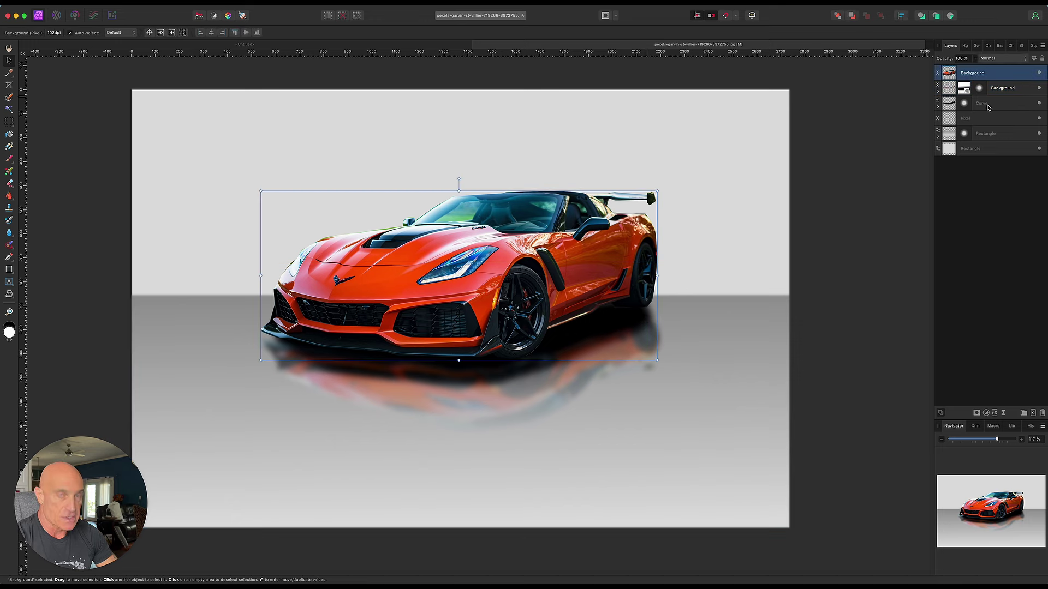
{"action": "left_click", "coordinate": [987, 107], "text": "shift"}
{"action": "right_click", "coordinate": [987, 106]}
{"action": "left_click", "coordinate": [991, 232]}
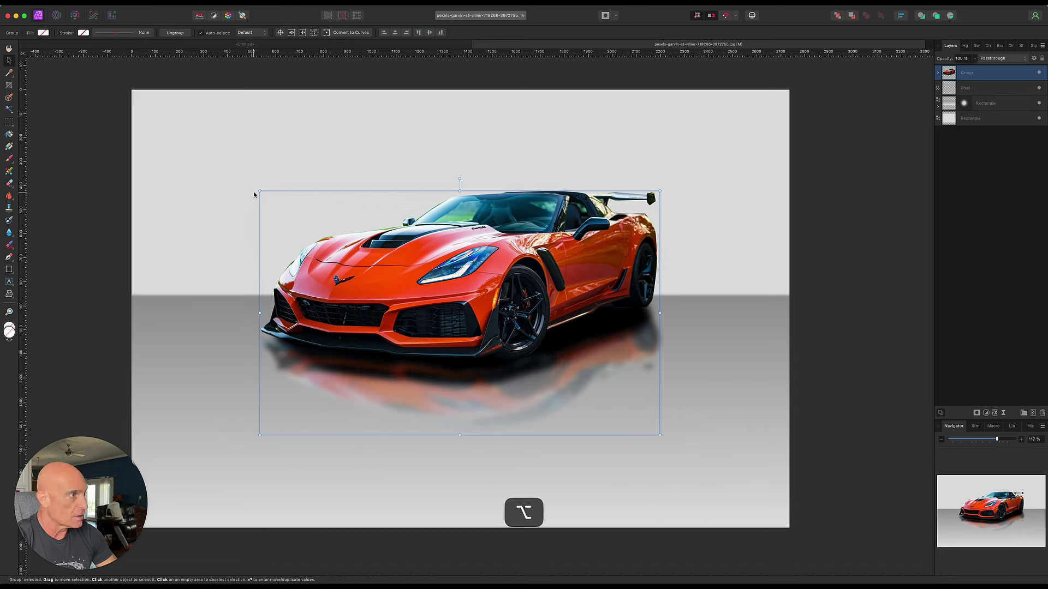
Scale the car group down to about two thirds and place it near the canvas's right edge, across the horizon.
{"action": "left_click_drag", "start_coordinate": [260, 191], "coordinate": [391, 264]}
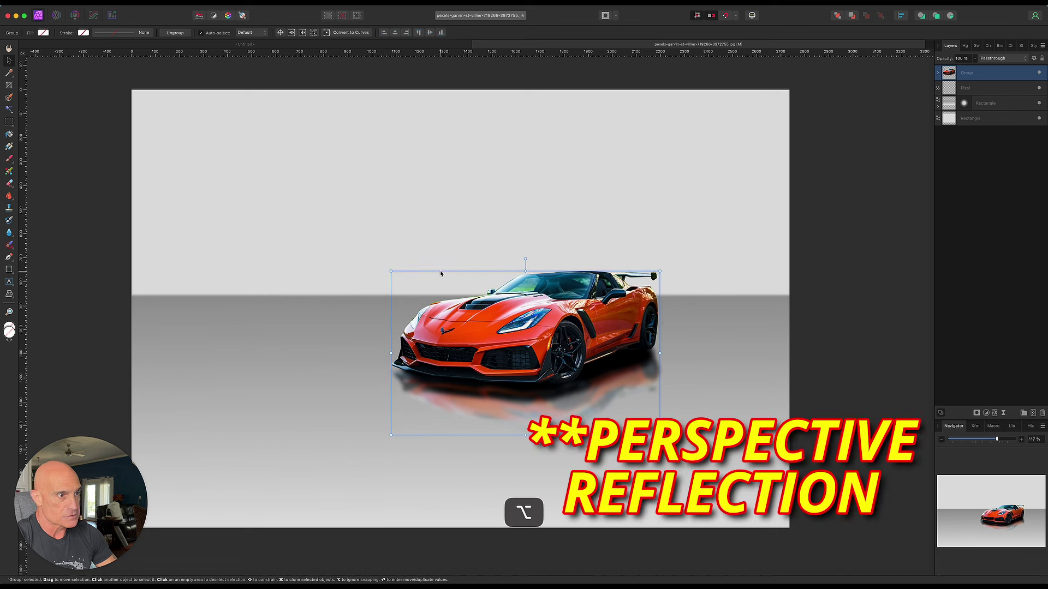
{"action": "left_click_drag", "start_coordinate": [479, 329], "coordinate": [566, 310]}
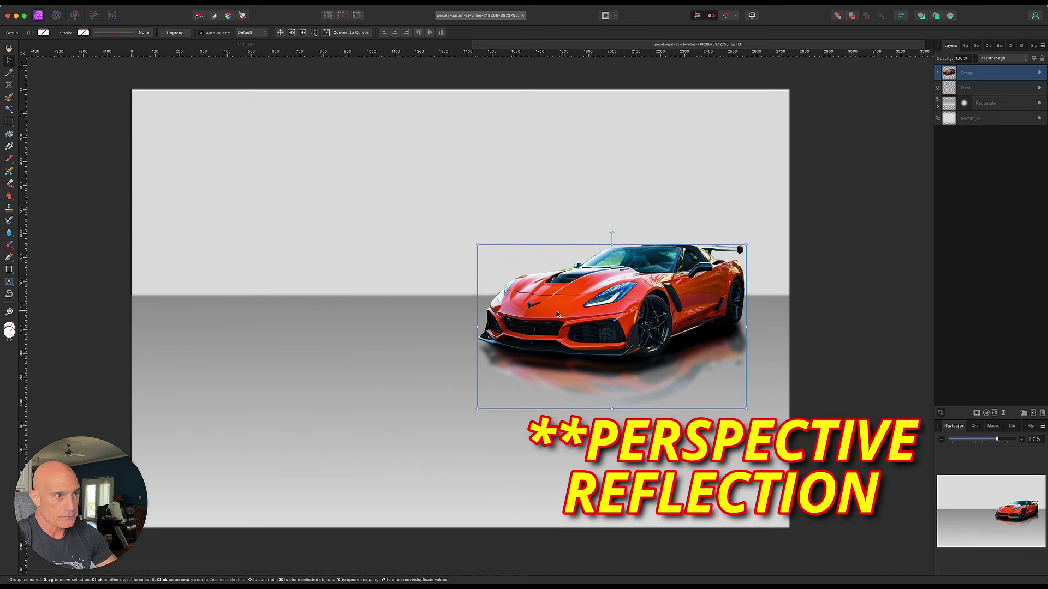
{"action": "left_click", "coordinate": [85, 231]}
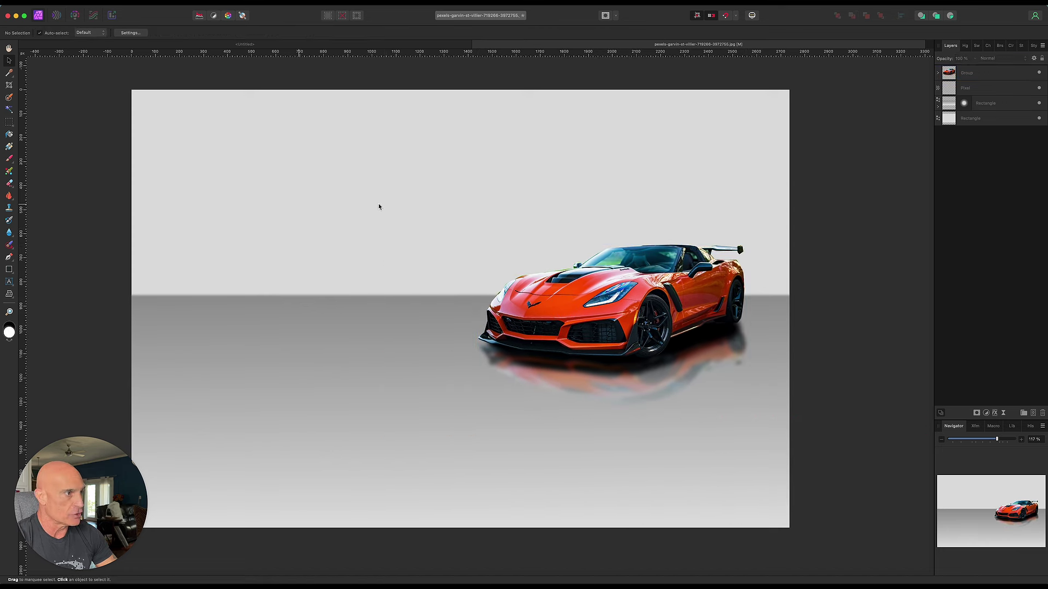